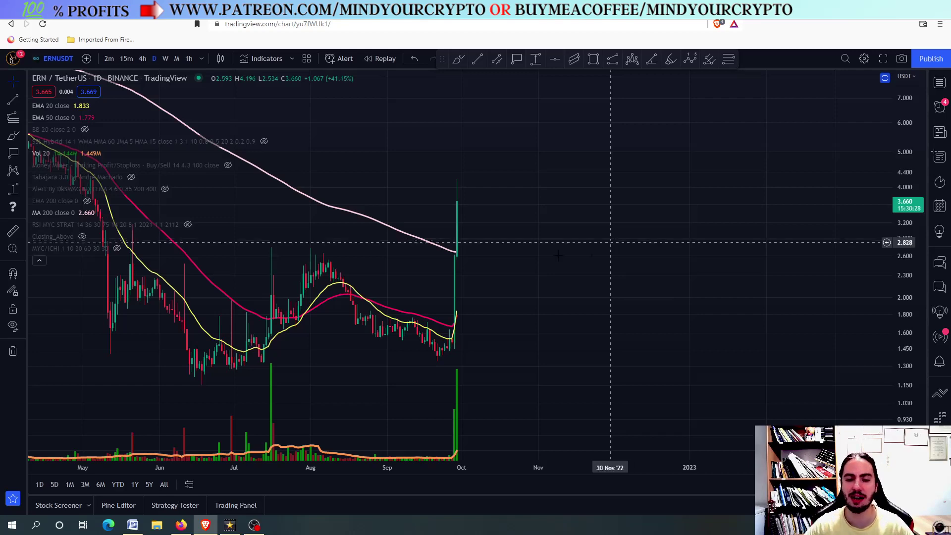
- Circle the June low, the August high and the late-September low on the daily chart with freehand brush strokes
scroll(411, 242, down, 2)
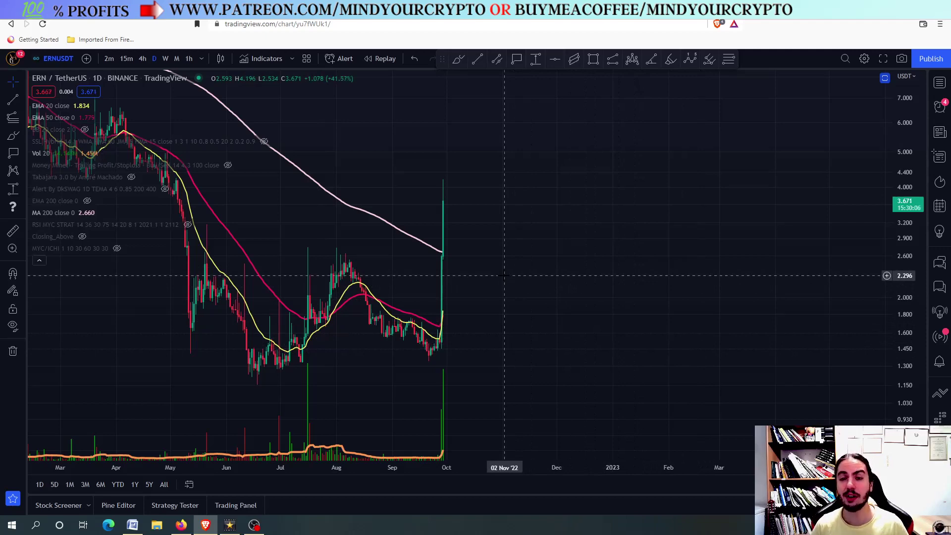
drag(513, 276, 568, 269)
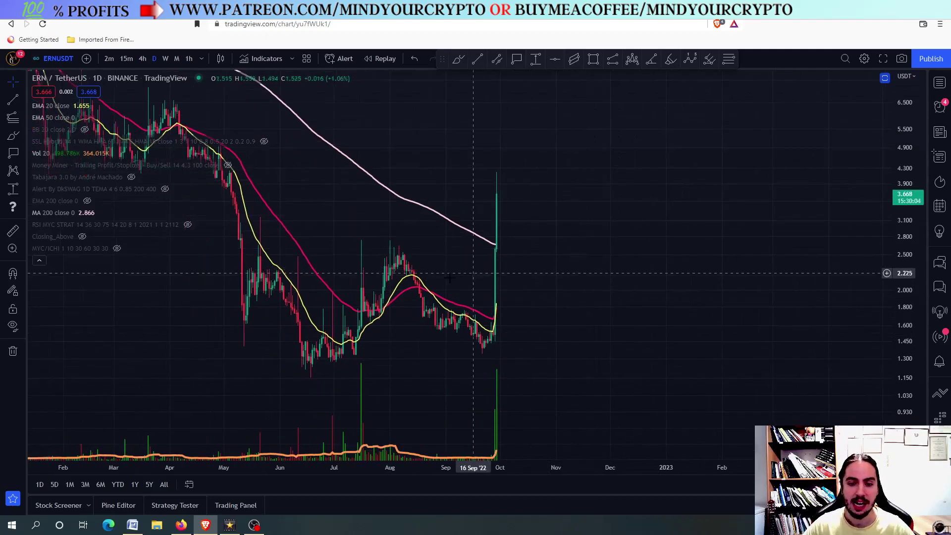
scroll(449, 277, down, 3)
scroll(387, 268, up, 4)
scroll(441, 228, up, 3)
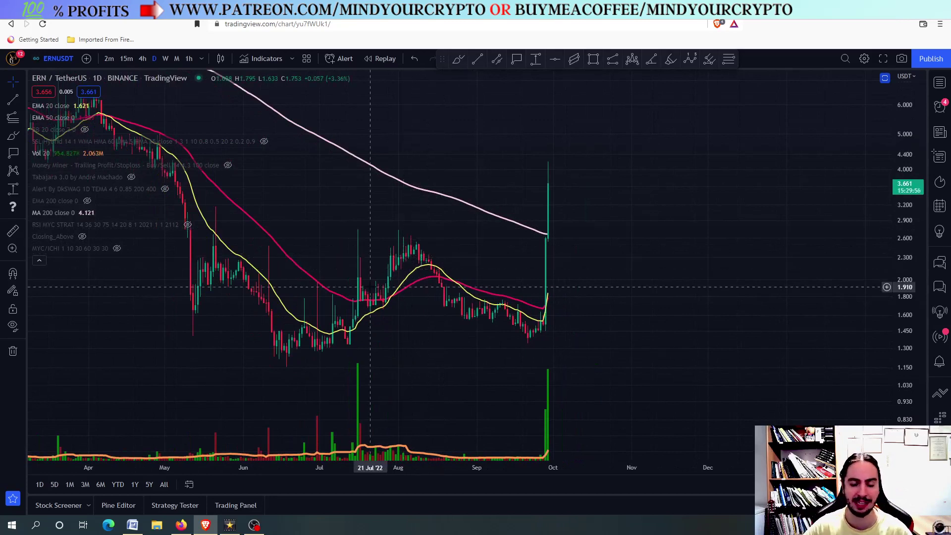
click(458, 58)
mouse_move(296, 358)
mouse_down()
mouse_move(273, 365)
mouse_move(292, 356)
mouse_up()
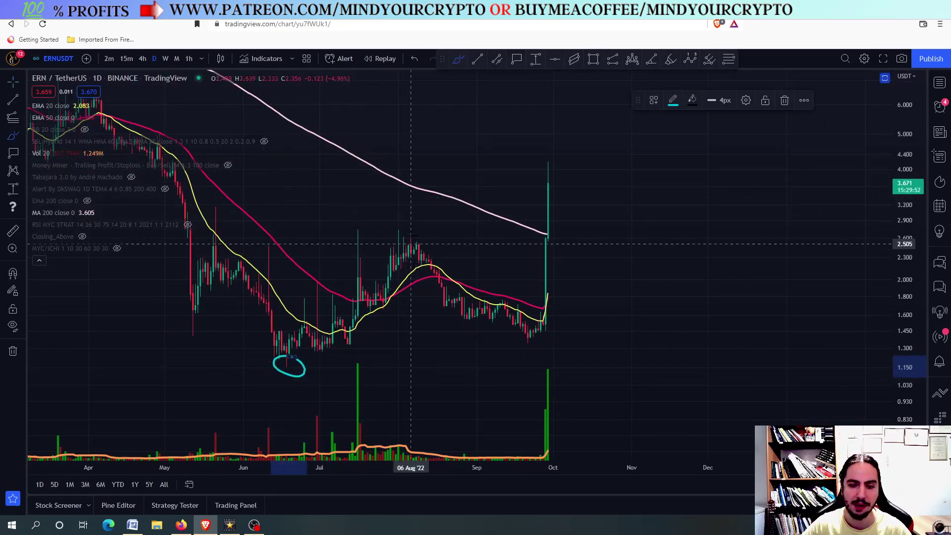
mouse_move(420, 232)
mouse_down()
mouse_move(401, 251)
mouse_move(422, 234)
mouse_up()
mouse_move(527, 337)
mouse_down()
mouse_move(513, 349)
mouse_move(543, 334)
mouse_move(526, 336)
mouse_up()
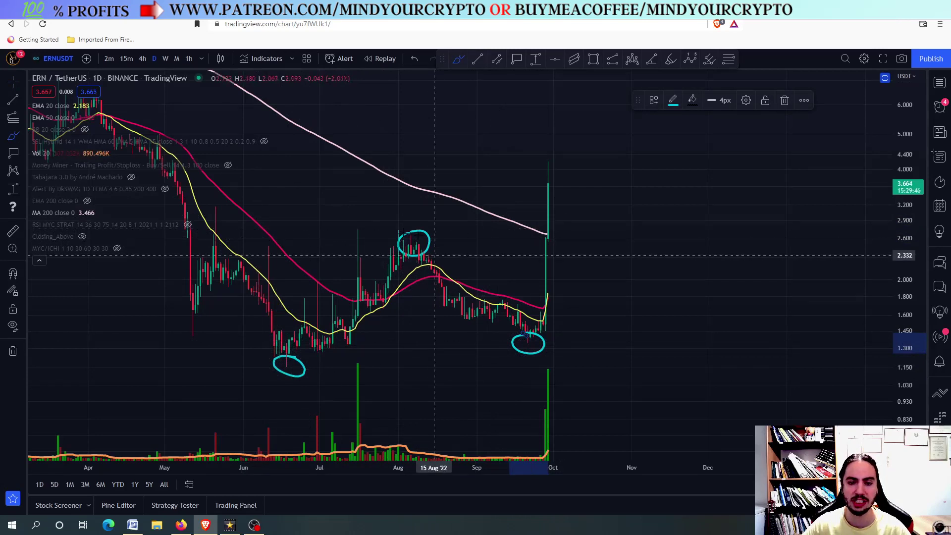
- Delete the three brush circles from the chart
key(Delete)
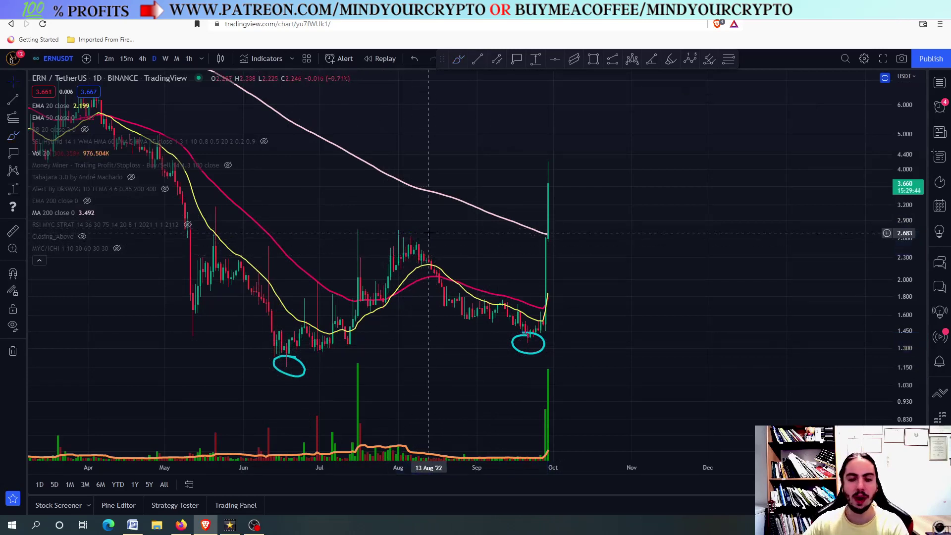
click(540, 349)
key(Delete)
click(305, 359)
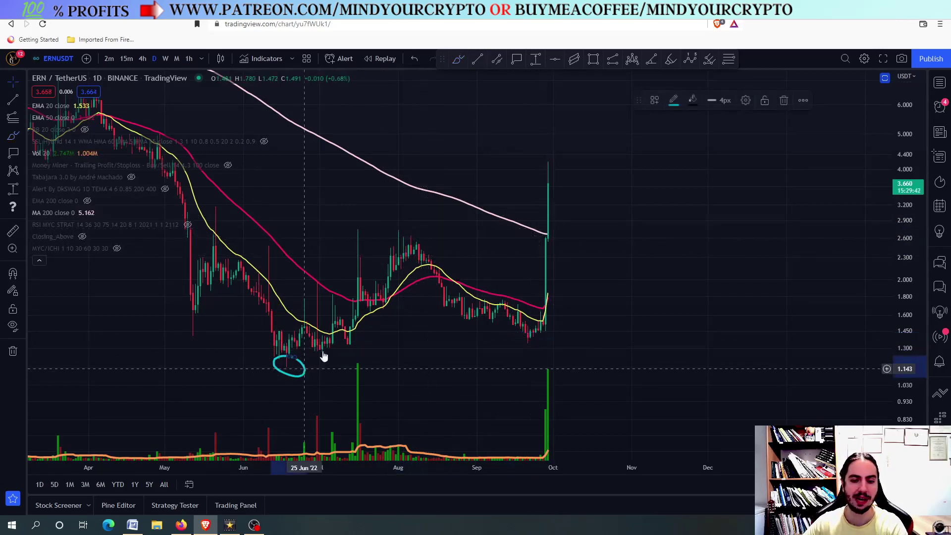
key(Delete)
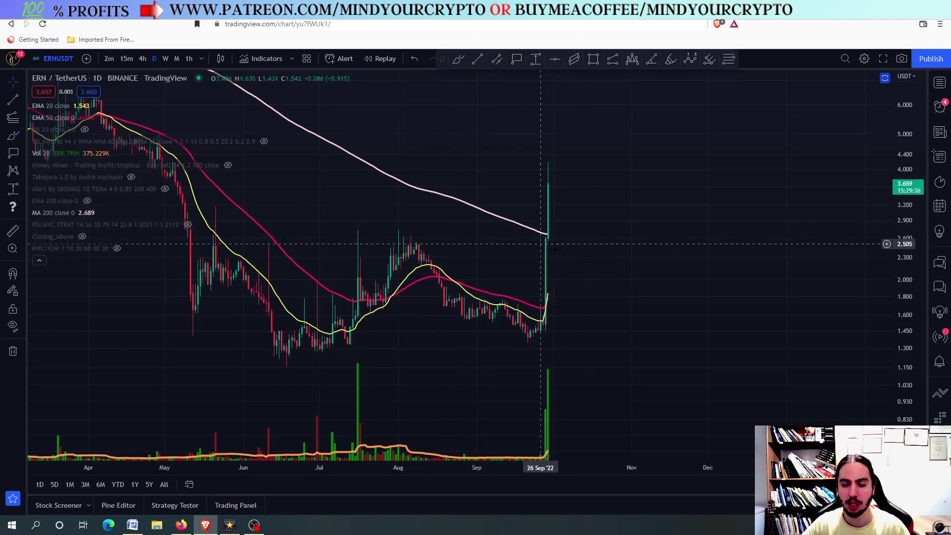
- Draw a trend-based Fibonacci extension from the June low at 1.152 through the July high at 2.728 to the September low
scroll(521, 243, up, 2)
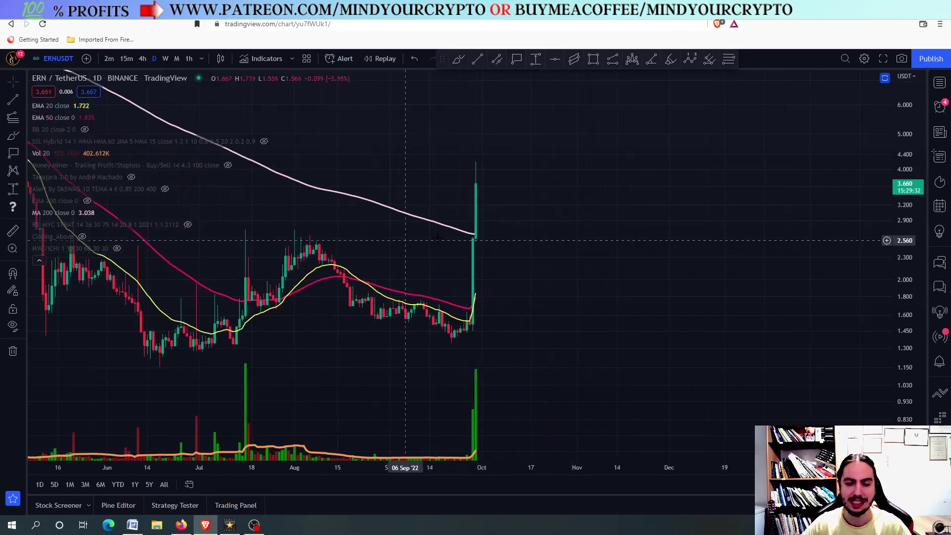
scroll(402, 242, down, 3)
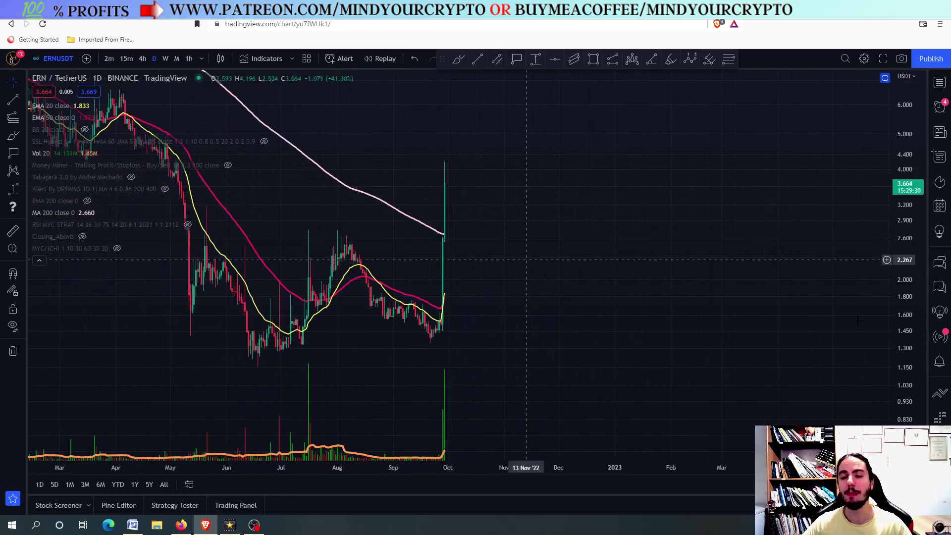
scroll(183, 184, up, 2)
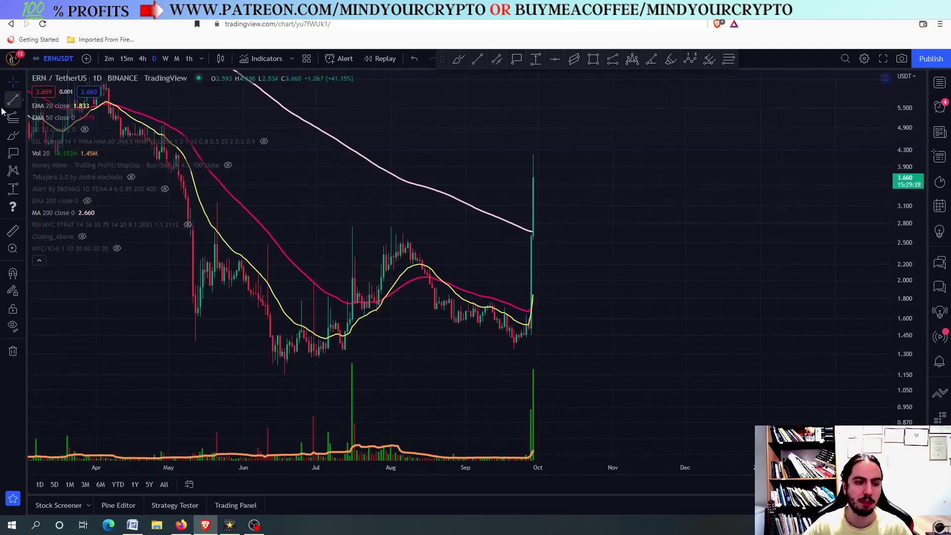
click(284, 375)
click(352, 226)
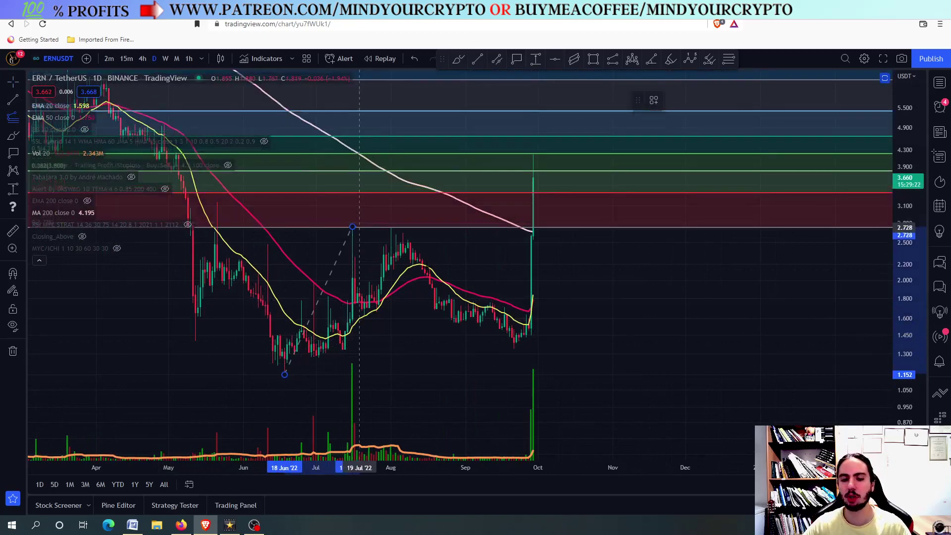
click(514, 352)
- Place a price label at 2.642 on the 0.786 Fibonacci extension level, just before the latest candles
drag(479, 367, 449, 395)
scroll(499, 261, up, 2)
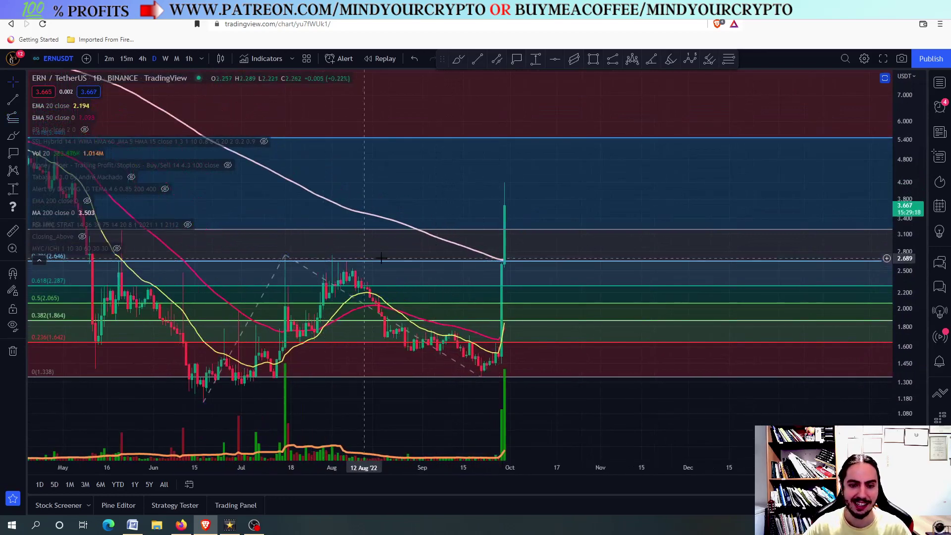
scroll(388, 267, up, 2)
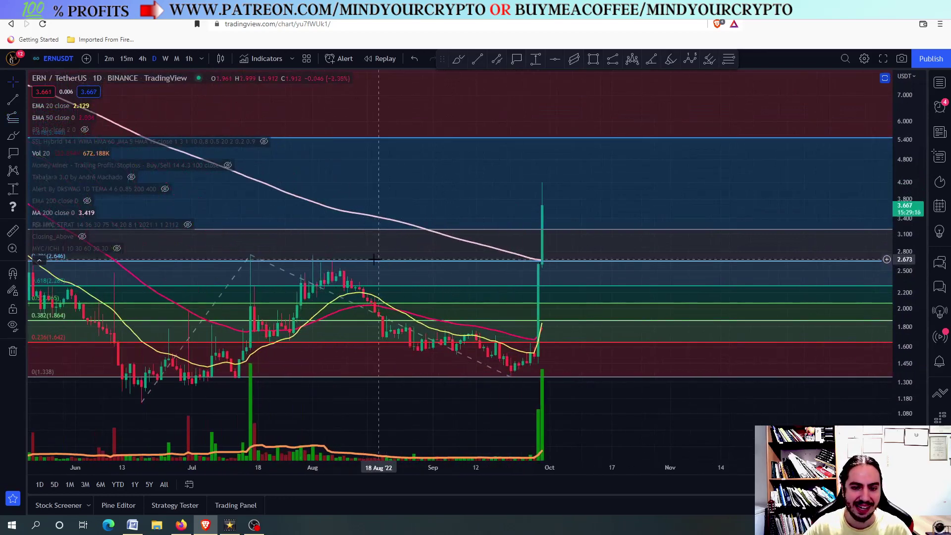
click(516, 60)
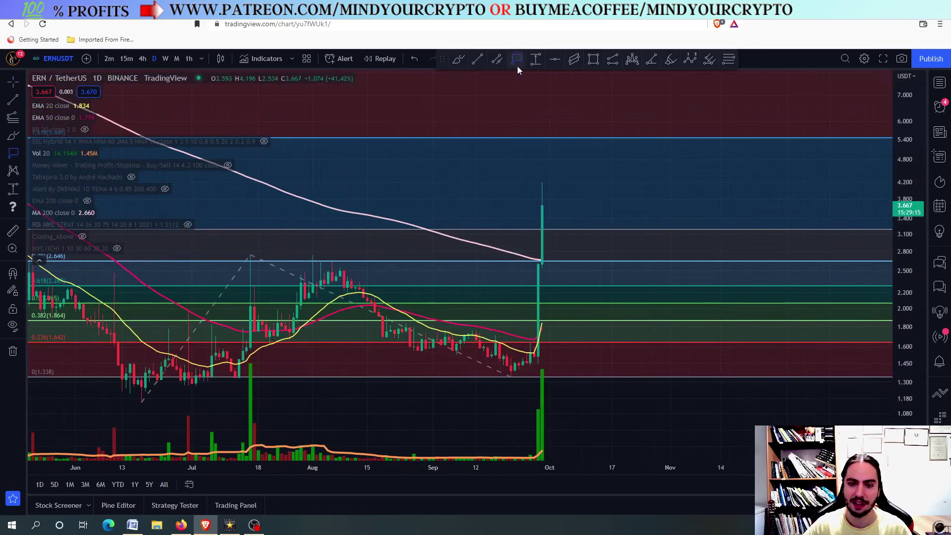
click(493, 264)
drag(413, 256, 401, 259)
- Add price labels at 3.190 on the 1 extension level and at 5.435 on the next extension level above it
scroll(400, 259, down, 2)
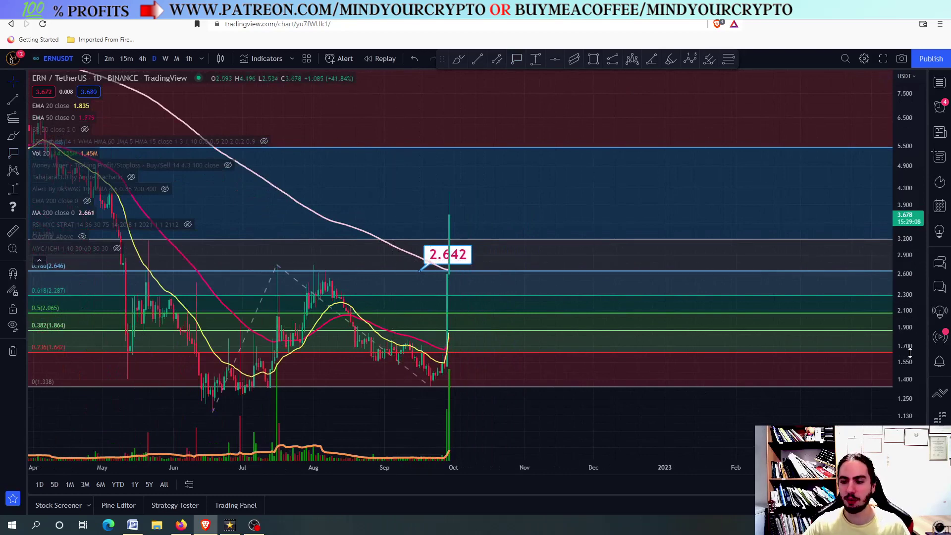
drag(911, 353, 911, 99)
scroll(449, 257, up, 2)
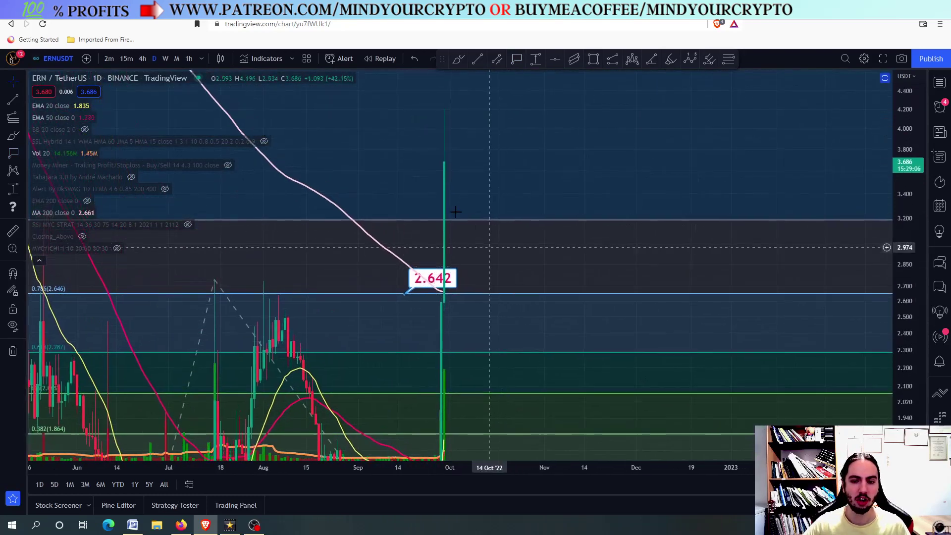
click(404, 244)
drag(425, 206, 423, 195)
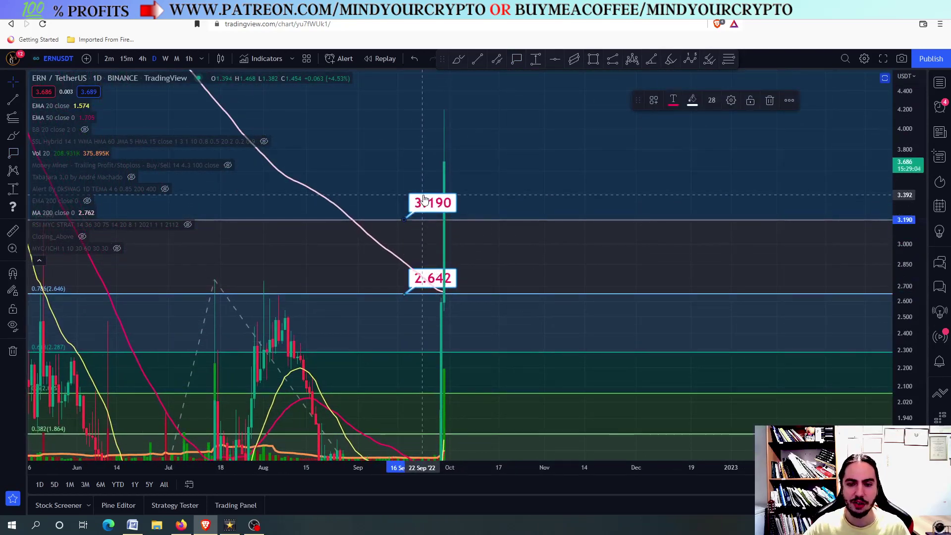
mouse_move(409, 163)
mouse_down()
mouse_move(432, 304)
mouse_move(451, 219)
mouse_move(451, 110)
mouse_move(452, 120)
mouse_up()
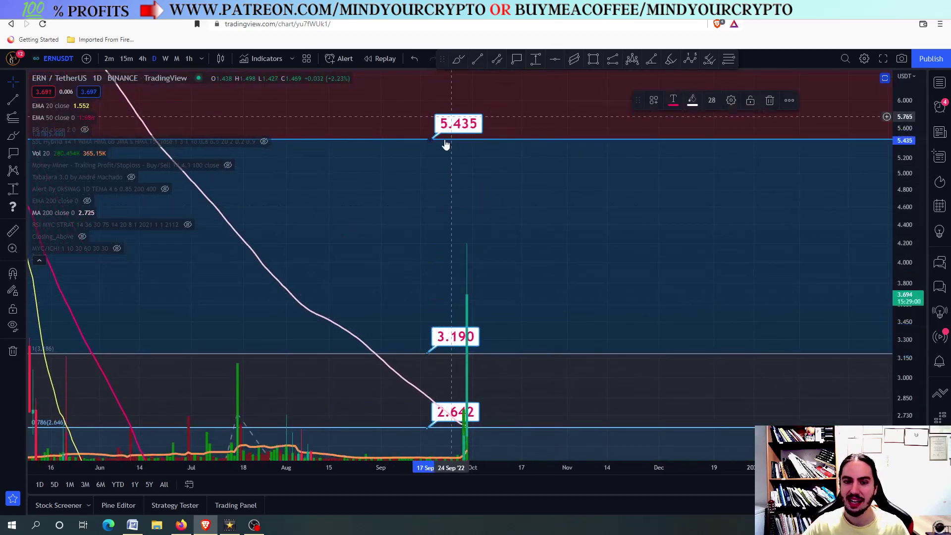
drag(440, 216, 451, 189)
- Draw a horizontal line at 4.229 along the early-2022 support lows
drag(895, 216, 884, 427)
scroll(527, 226, down, 5)
scroll(528, 227, down, 2)
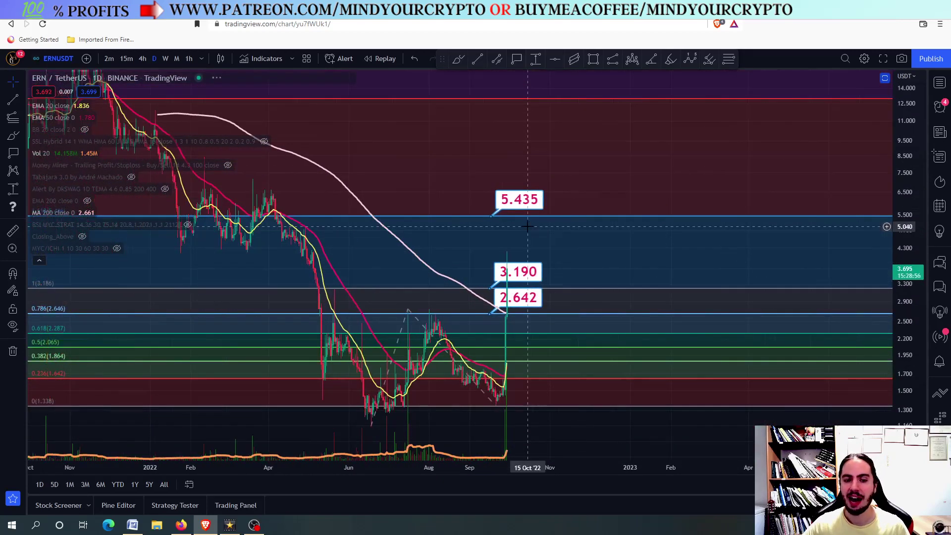
scroll(510, 251, up, 1)
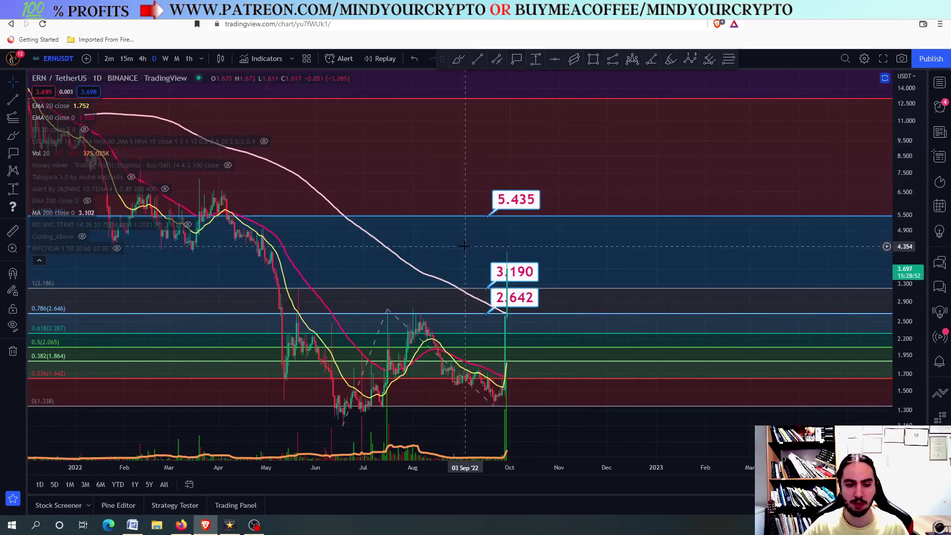
click(555, 58)
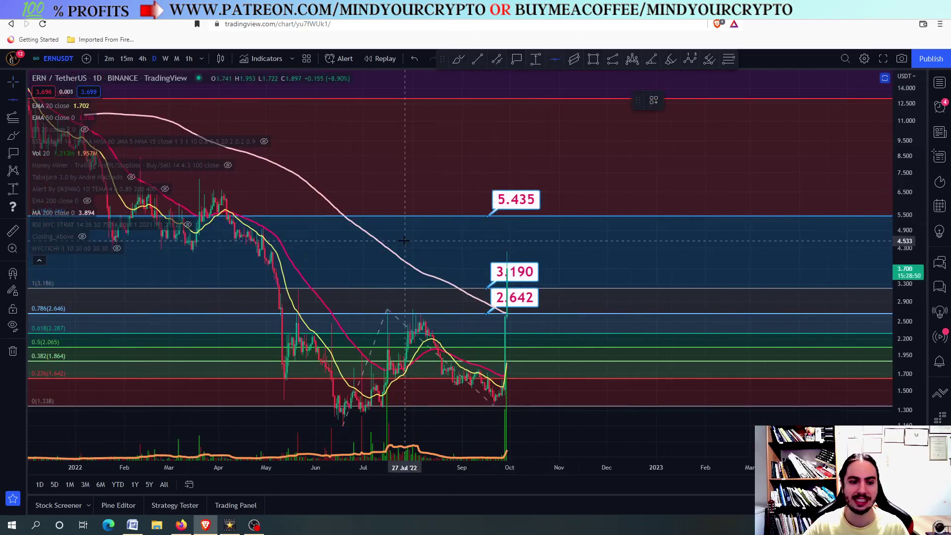
click(402, 251)
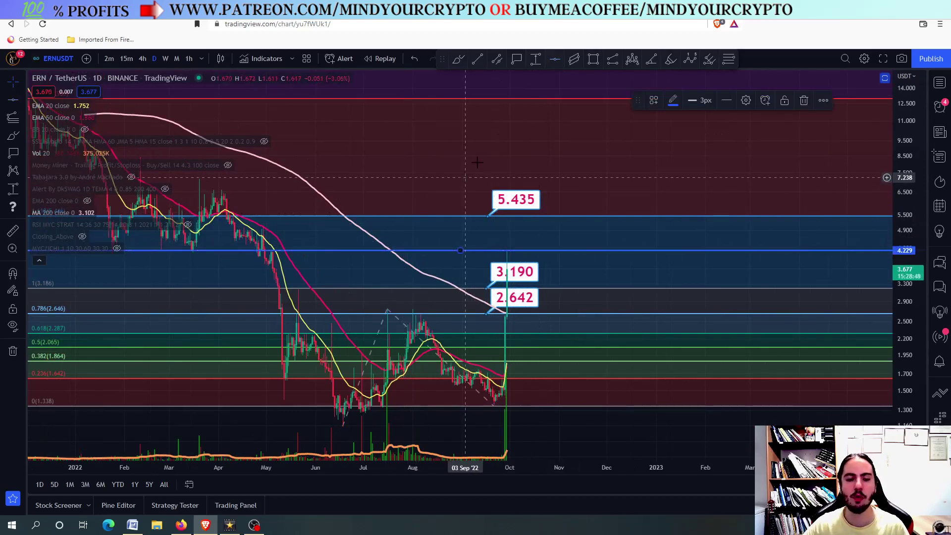
- Add a price label of 4.229 on the horizontal line near the latest candle
click(517, 59)
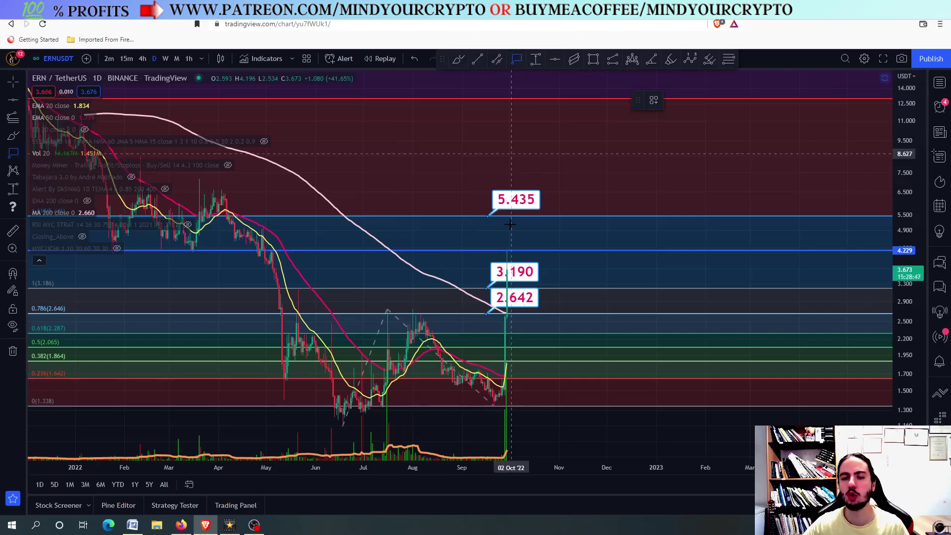
click(497, 251)
drag(490, 237, 483, 227)
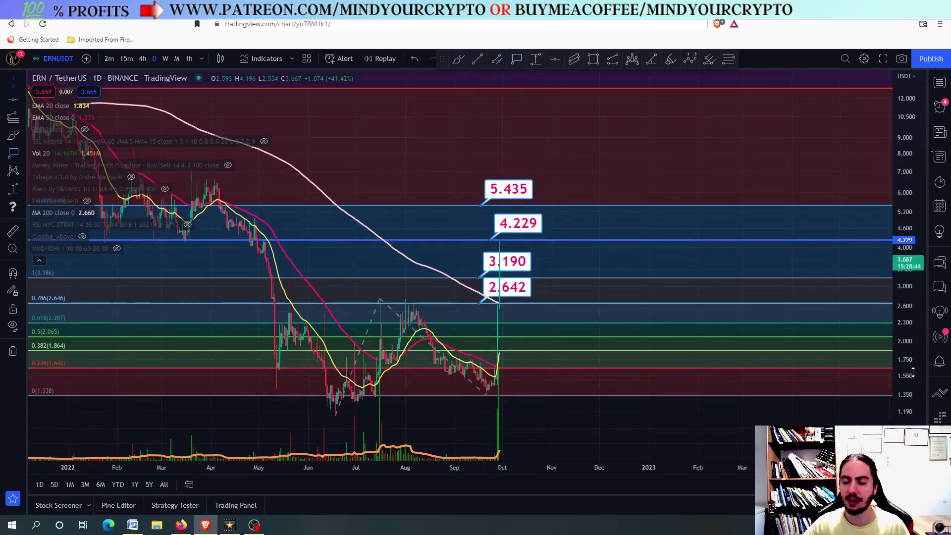
- Examine the latest daily candle against the 4.229 line, the early-2022 support lows and the 3.190 and 2.642 levels
drag(911, 375, 907, 101)
scroll(449, 301, up, 10)
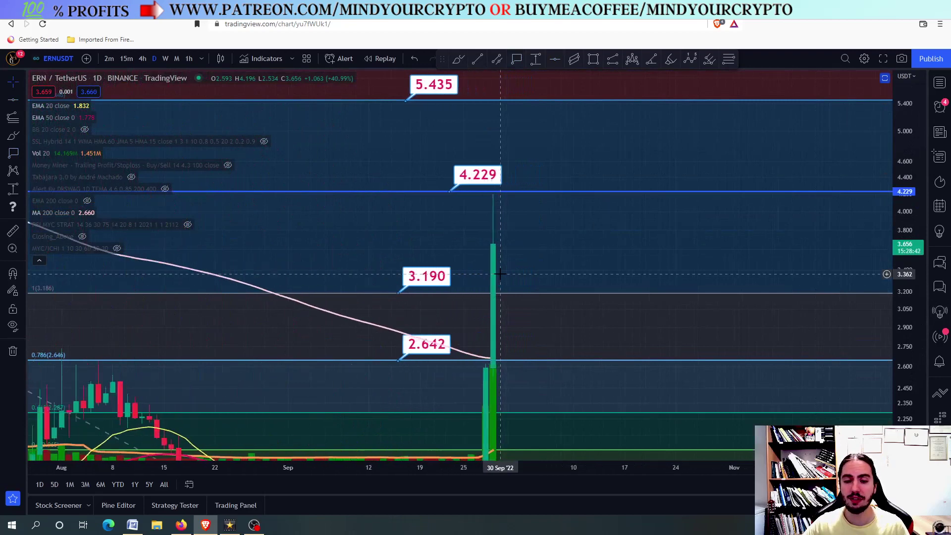
scroll(491, 282, down, 3)
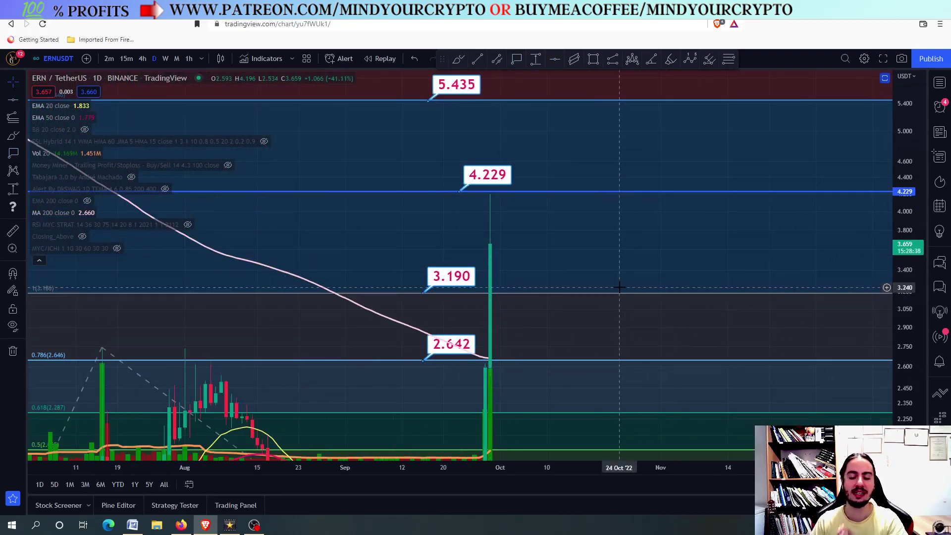
scroll(590, 227, down, 2)
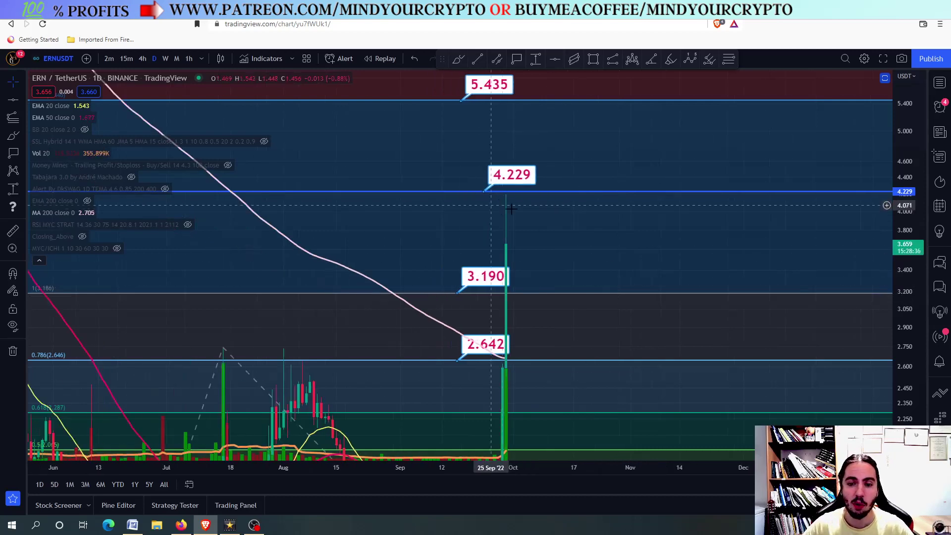
scroll(512, 197, down, 4)
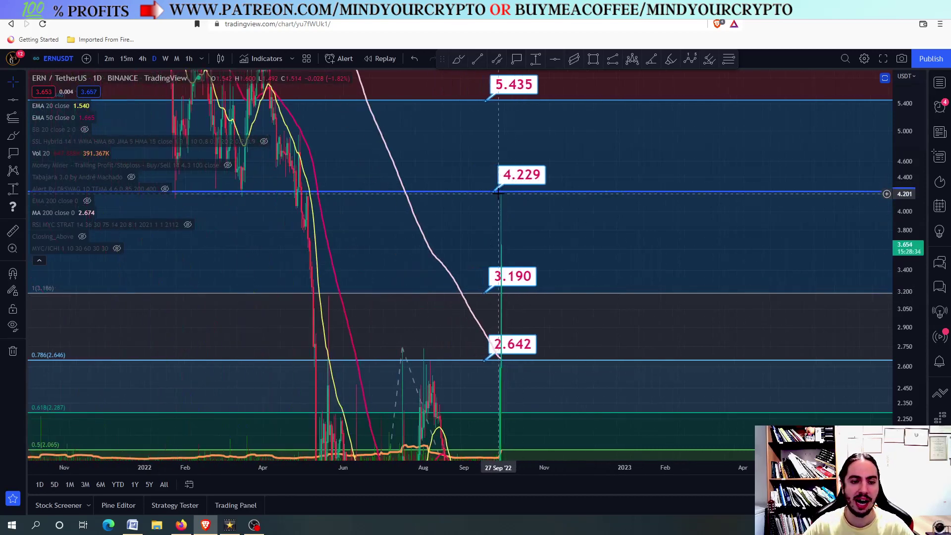
drag(344, 267, 450, 295)
scroll(389, 266, up, 4)
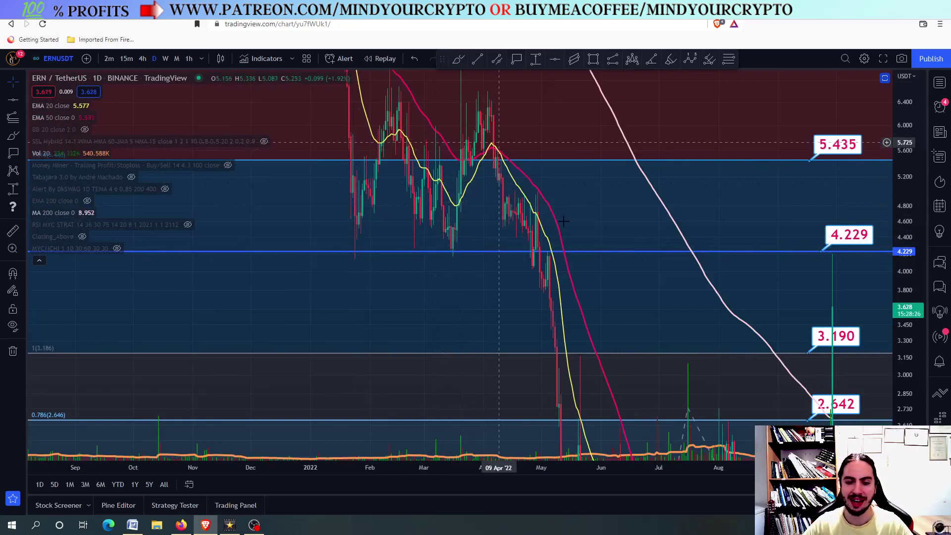
drag(623, 296, 478, 182)
scroll(478, 183, down, 3)
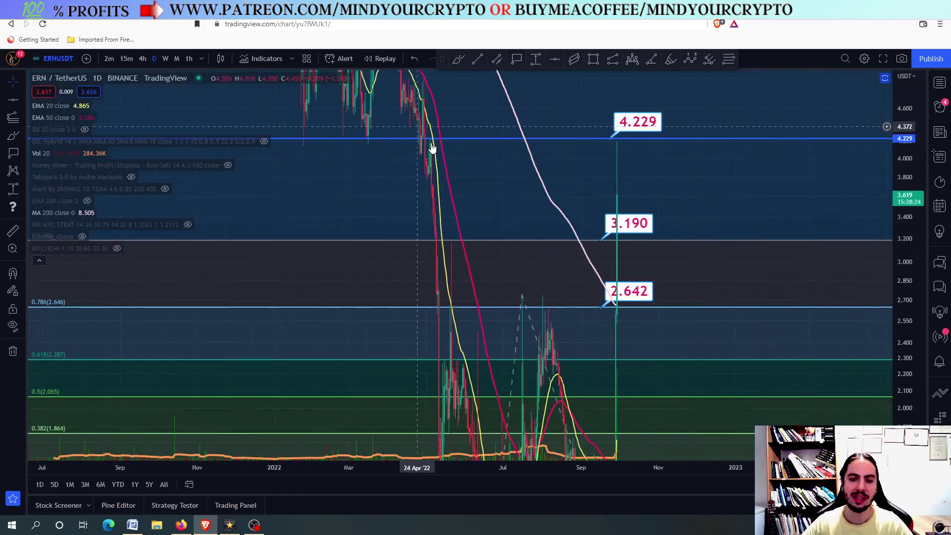
drag(505, 190, 420, 104)
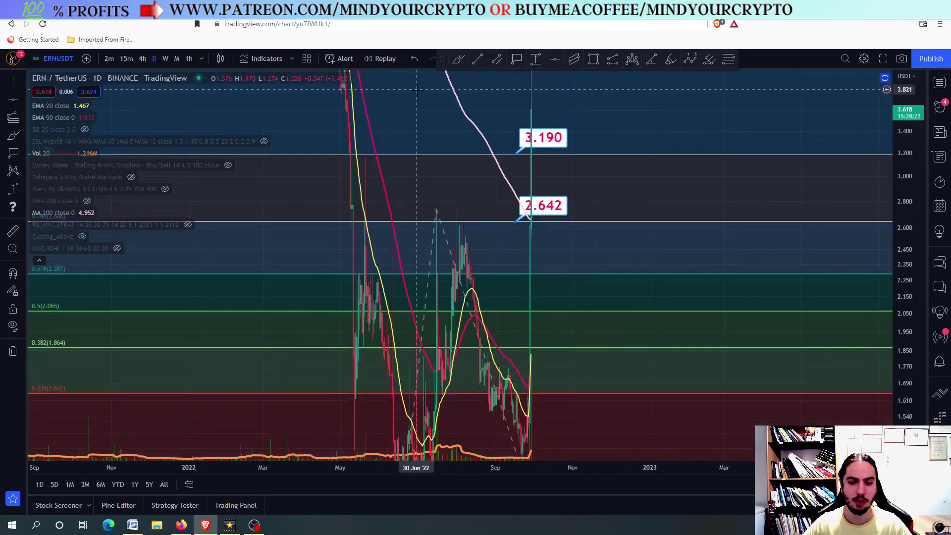
drag(545, 256, 505, 384)
scroll(509, 379, up, 4)
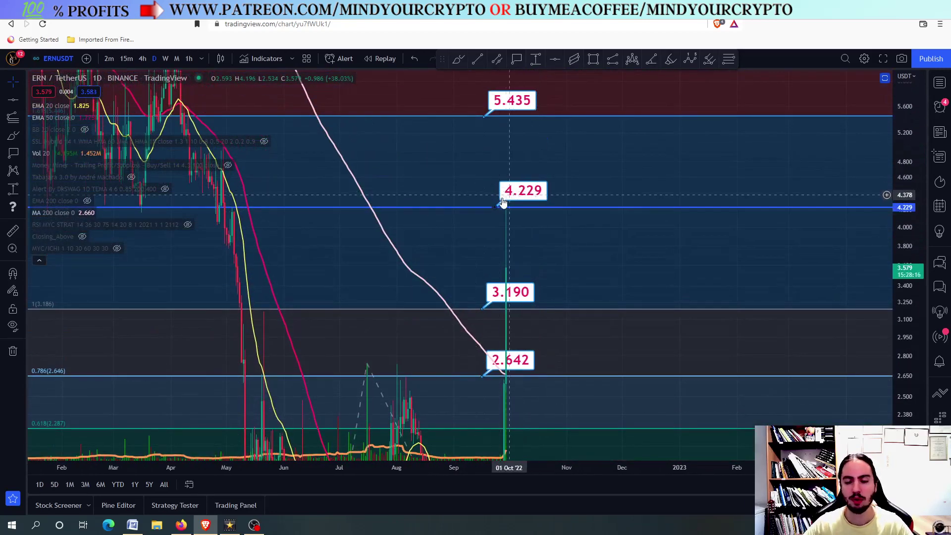
scroll(511, 211, up, 2)
scroll(511, 211, up, 3)
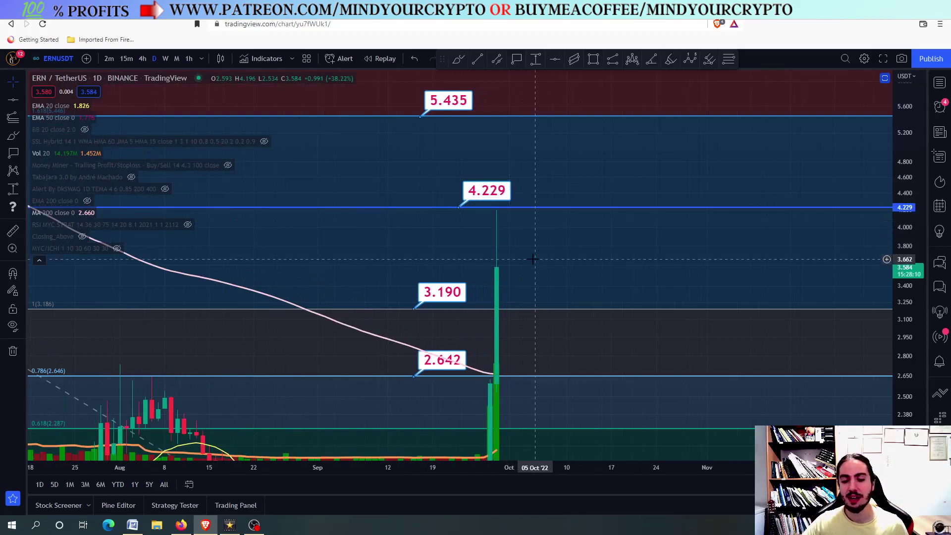
drag(509, 248, 502, 203)
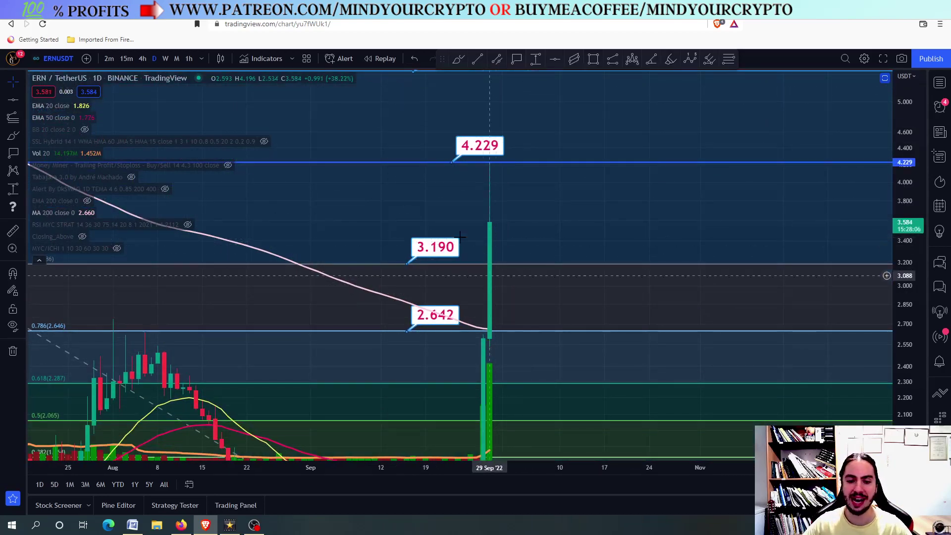
- Switch the ERN/USDT chart to the 4-hour timeframe and bring the latest candles into view
click(142, 60)
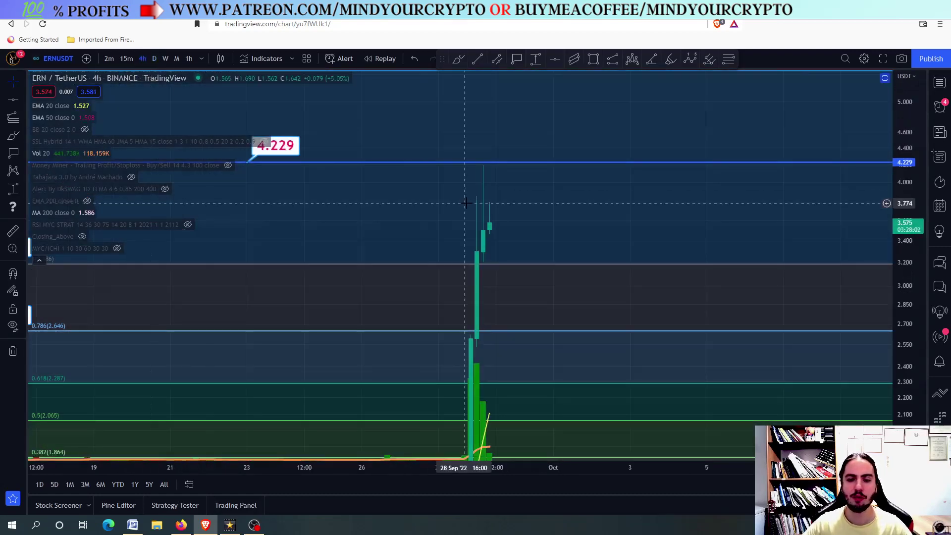
scroll(504, 196, down, 1)
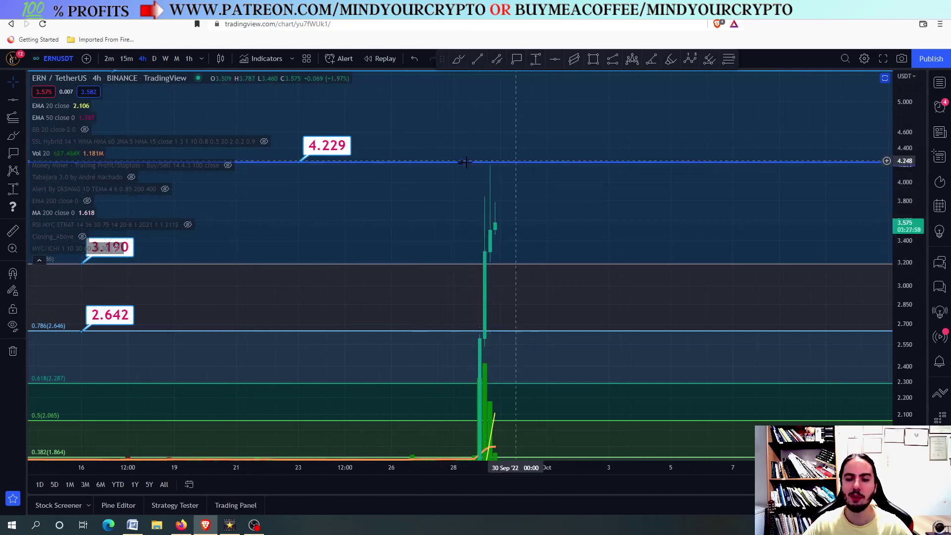
scroll(554, 203, up, 1)
- Examine the RSI on the 4-hour chart in an enlarged pane, and return to the full-size price chart
double_click(554, 203)
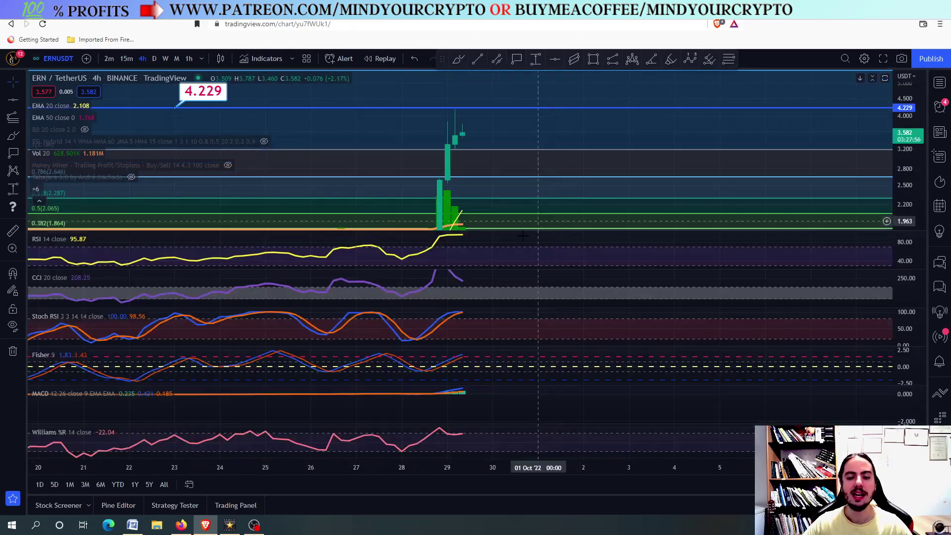
double_click(505, 255)
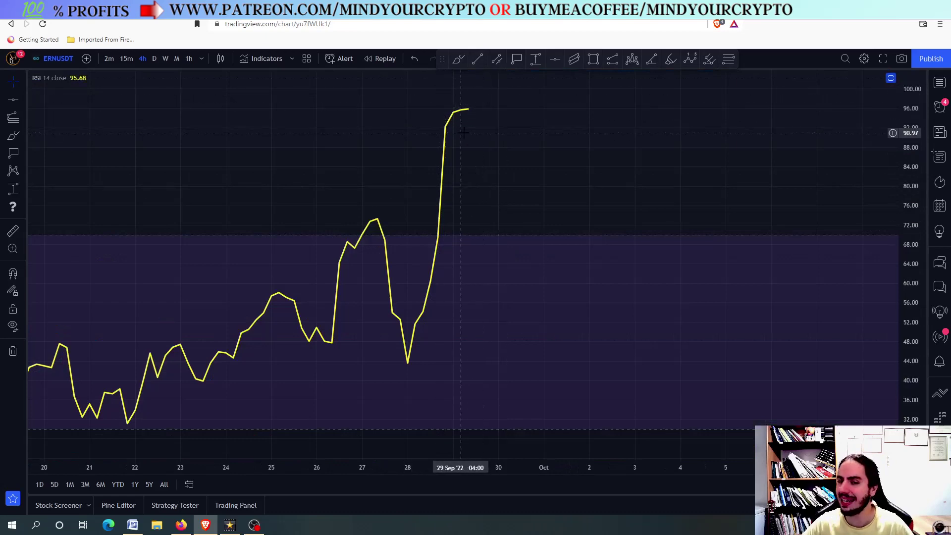
double_click(498, 138)
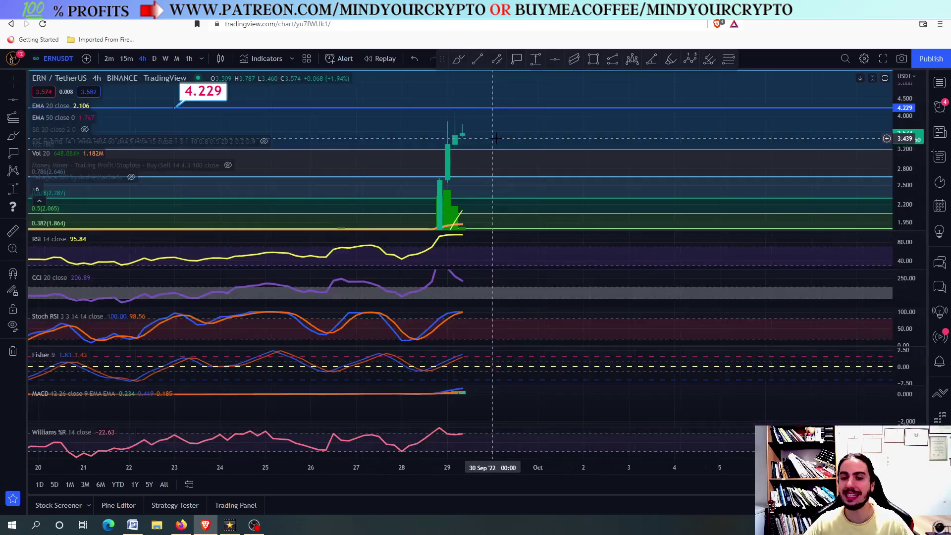
double_click(499, 139)
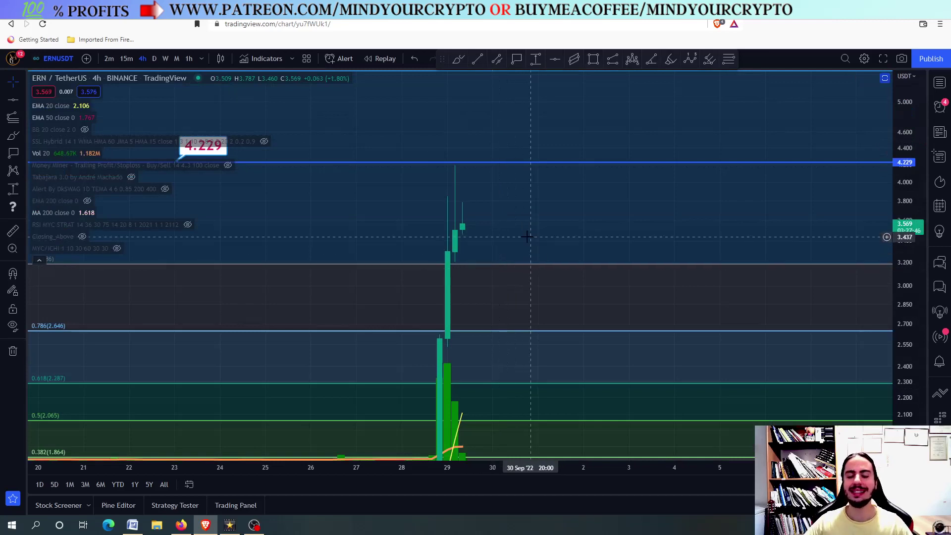
- Add price labels just after the latest candle at 3.196 on the 1 level and 2.654 on the 0.786 level
drag(486, 226, 456, 207)
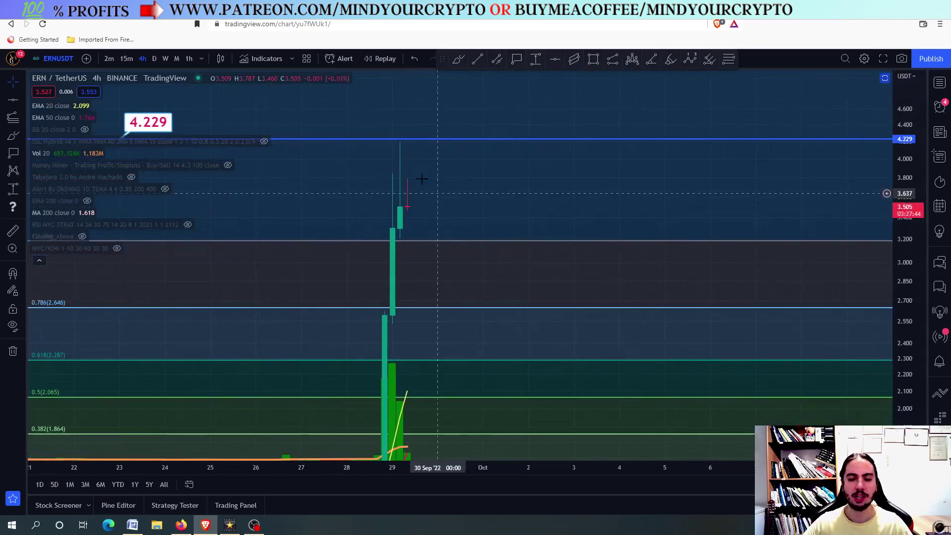
scroll(409, 208, down, 2)
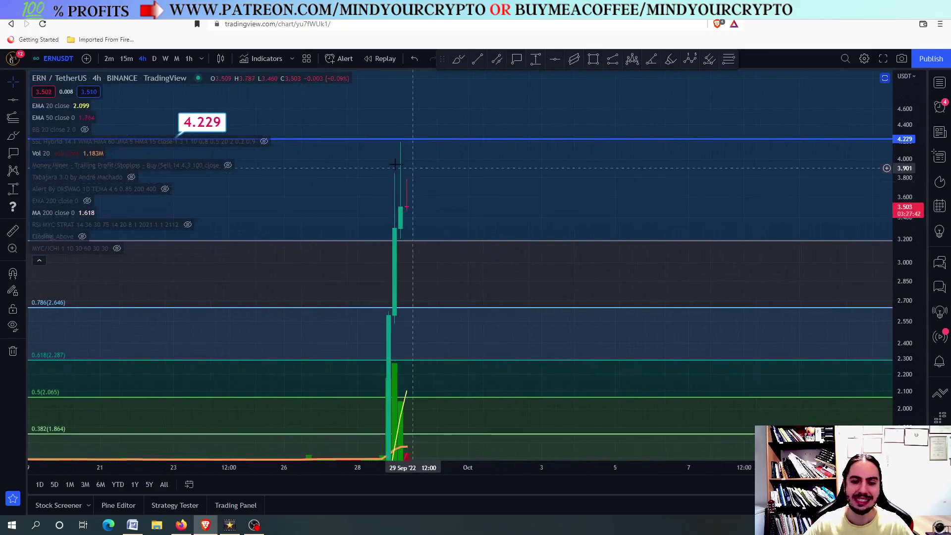
click(516, 59)
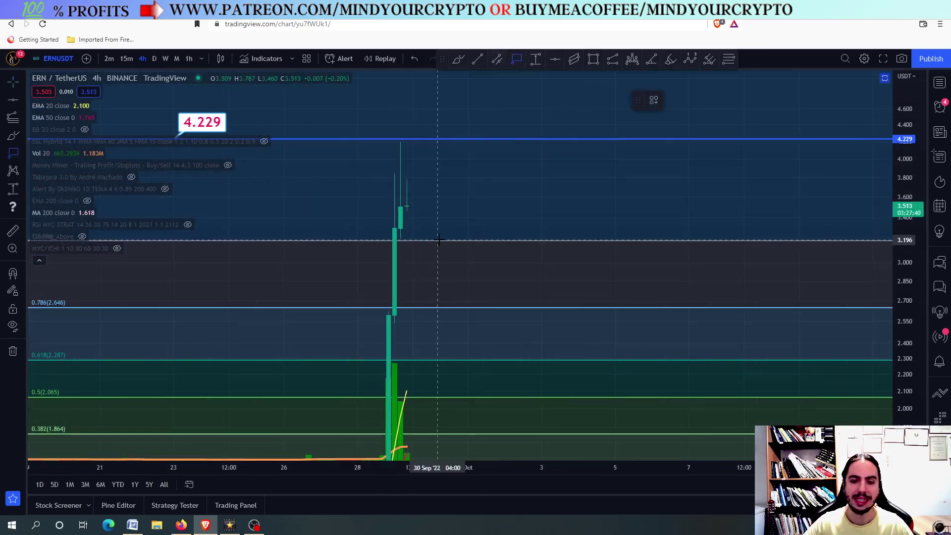
click(439, 240)
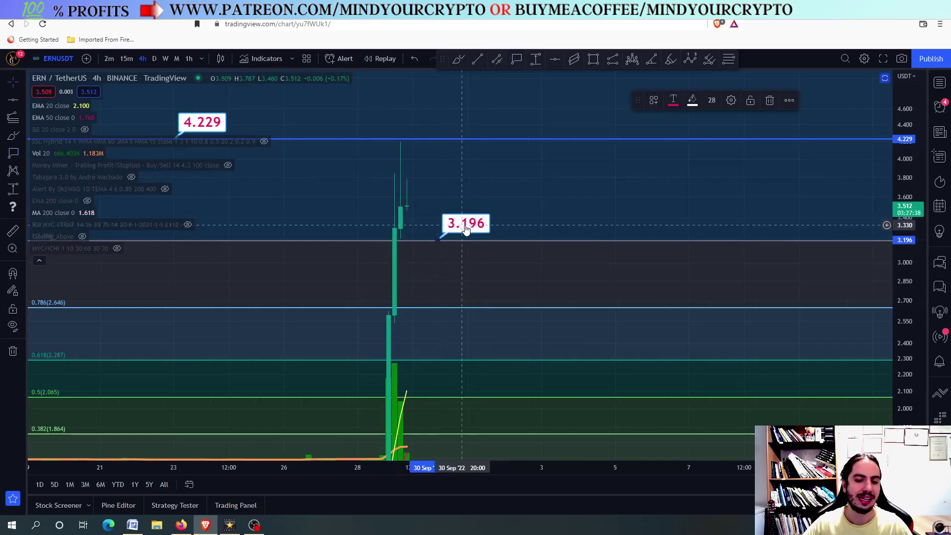
ctrl+drag(465, 228, 482, 300)
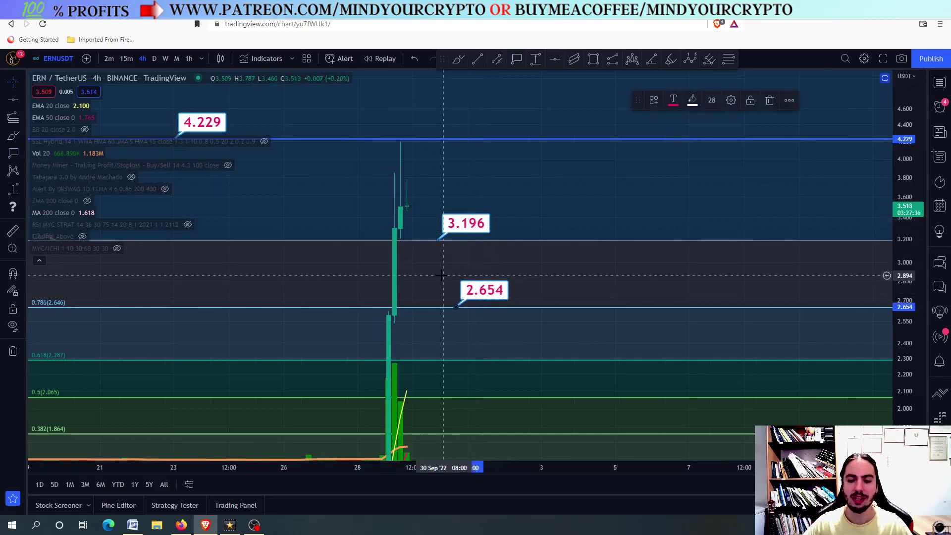
drag(445, 261, 508, 191)
scroll(508, 190, down, 7)
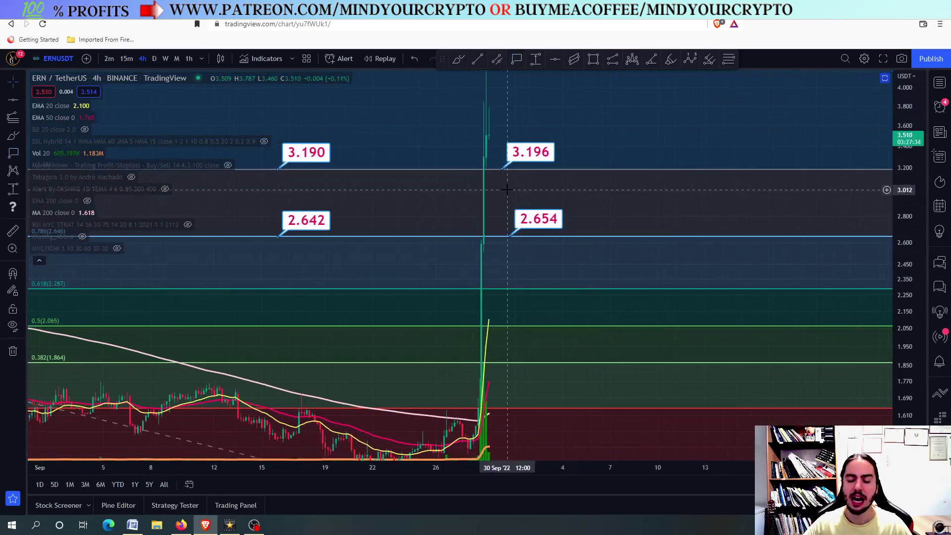
scroll(507, 189, up, 5)
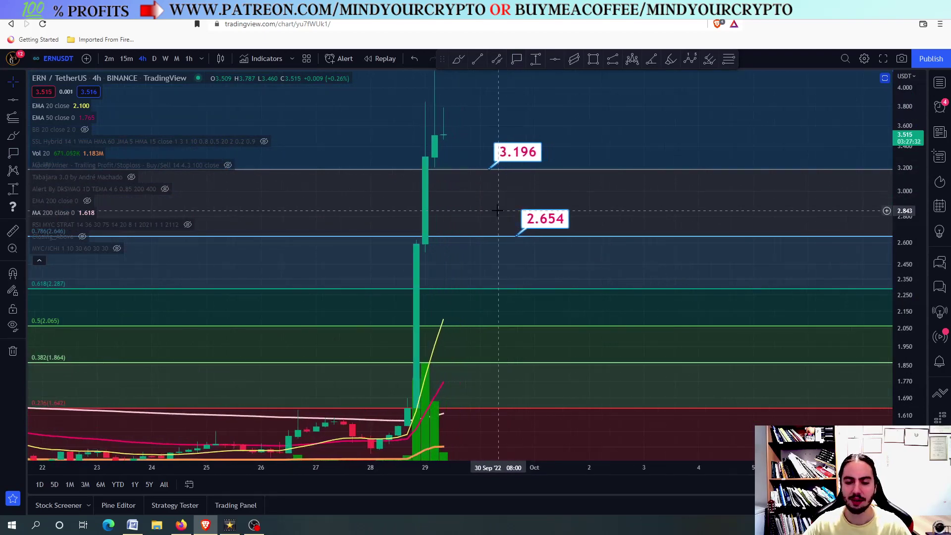
- Sketch a freehand path from the latest candle down to a loop around the 2.654 level, and delete it
drag(498, 211, 467, 272)
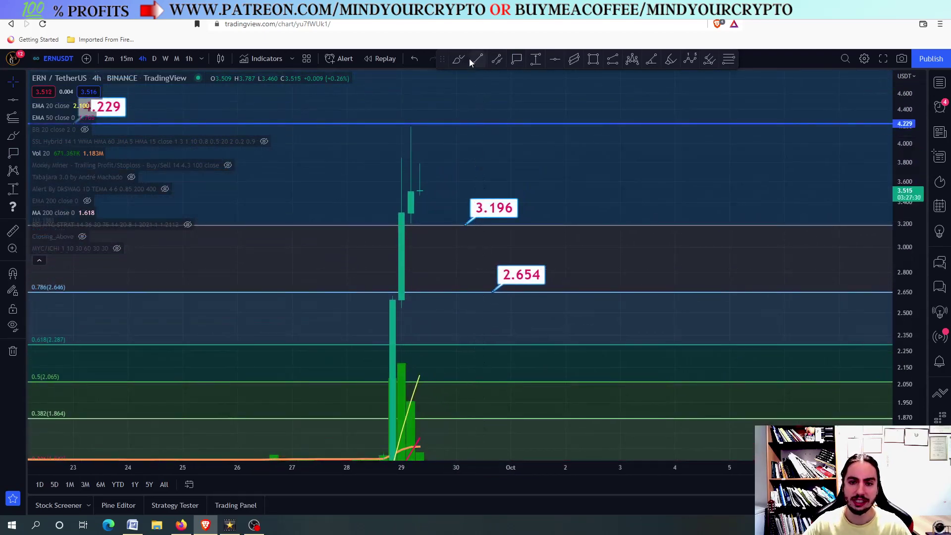
click(456, 59)
mouse_move(430, 192)
mouse_down()
mouse_move(475, 297)
mouse_move(526, 290)
mouse_move(481, 280)
mouse_move(478, 297)
mouse_move(521, 296)
mouse_move(492, 275)
mouse_up()
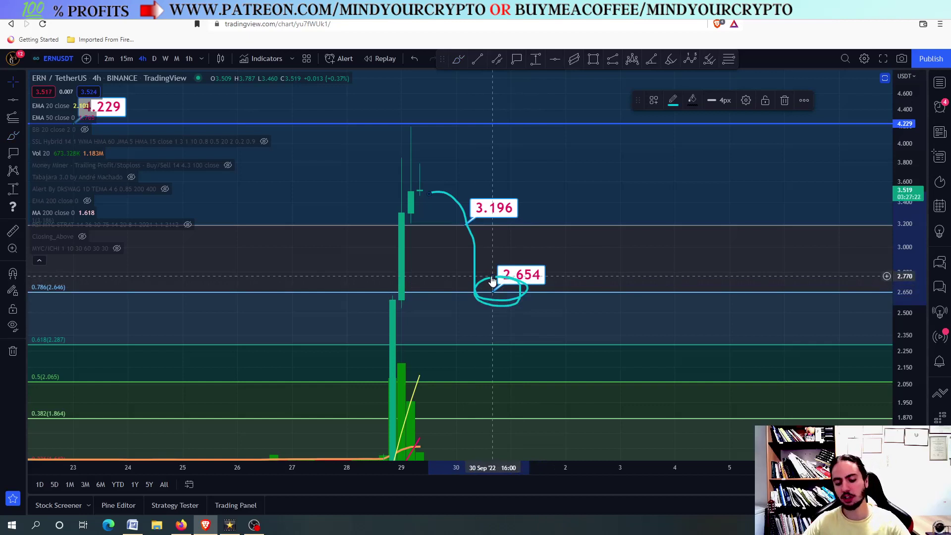
key(Delete)
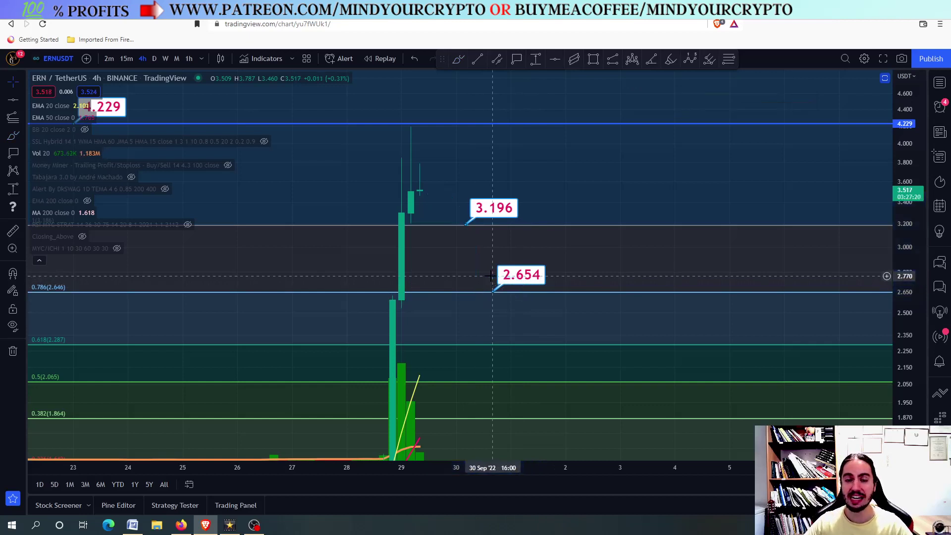
- Sketch a freehand path dipping from the latest candle to the 0.786 level and rebounding above 4.229, and delete it
click(458, 59)
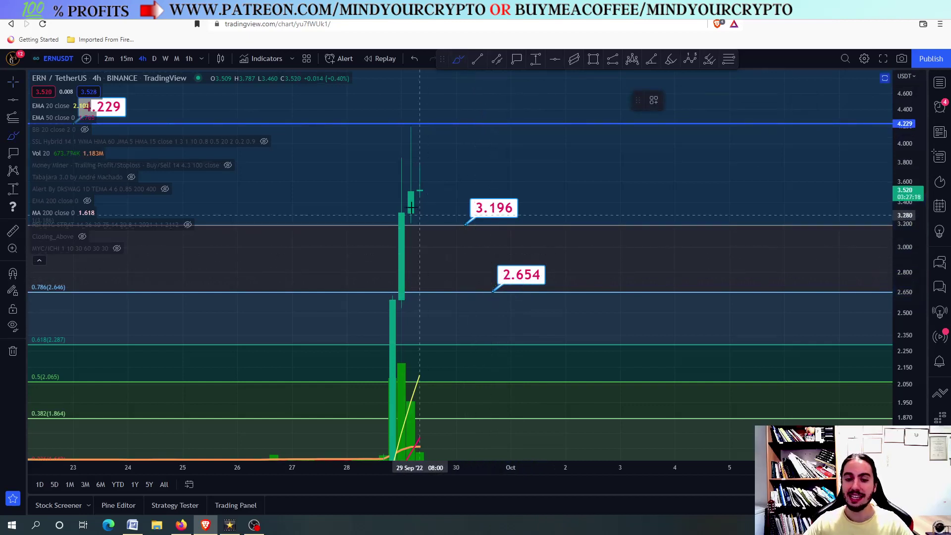
mouse_move(419, 190)
mouse_down()
mouse_move(437, 212)
mouse_move(454, 293)
mouse_move(483, 291)
mouse_move(461, 291)
mouse_move(475, 293)
mouse_move(494, 275)
mouse_move(511, 74)
mouse_up()
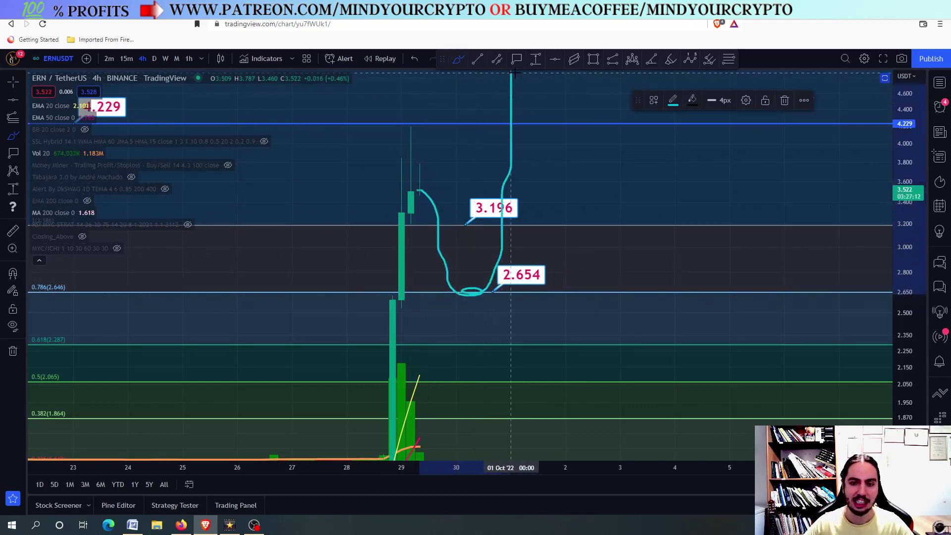
mouse_move(536, 141)
mouse_down()
mouse_move(542, 296)
mouse_move(508, 141)
mouse_up()
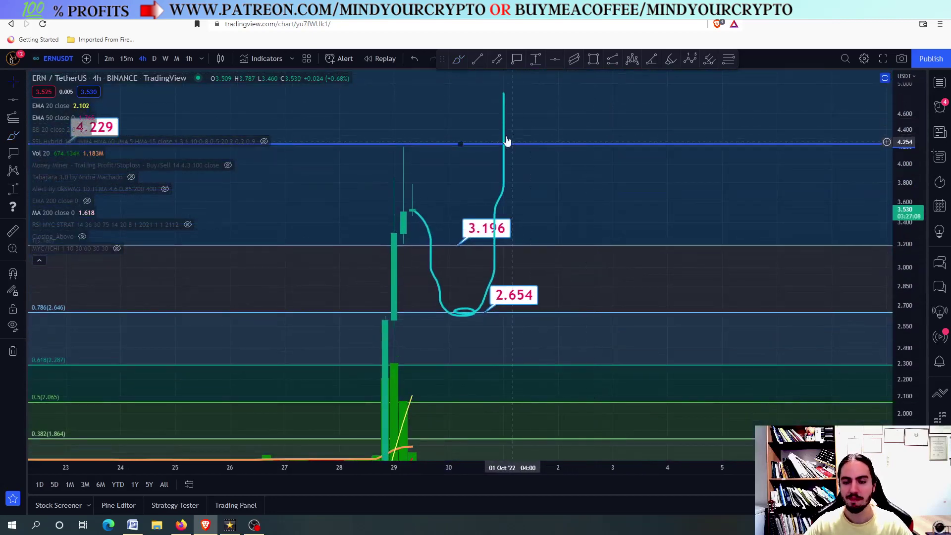
click(505, 129)
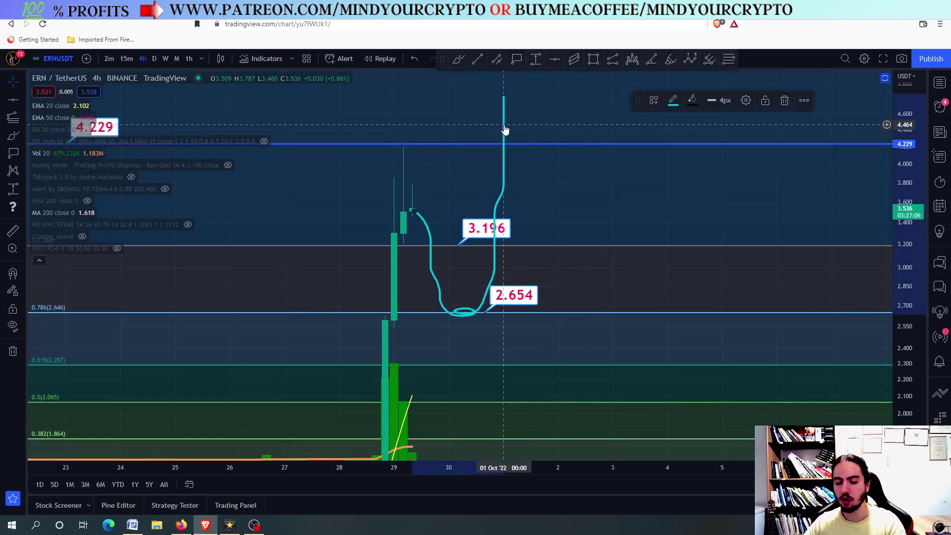
key(Delete)
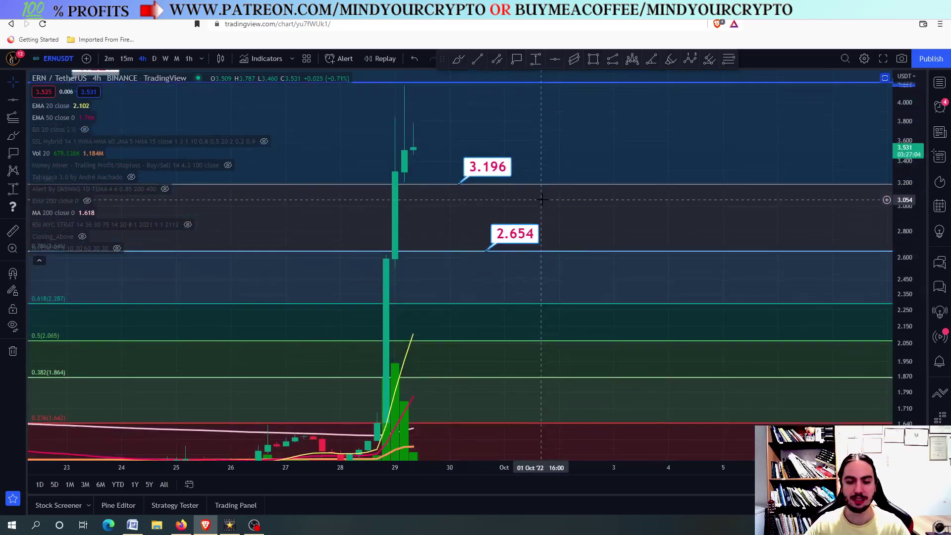
- Add copies of the price label at 2.278 on the 0.618 level and at 2.063 on the 0.5 level
drag(502, 243, 512, 299)
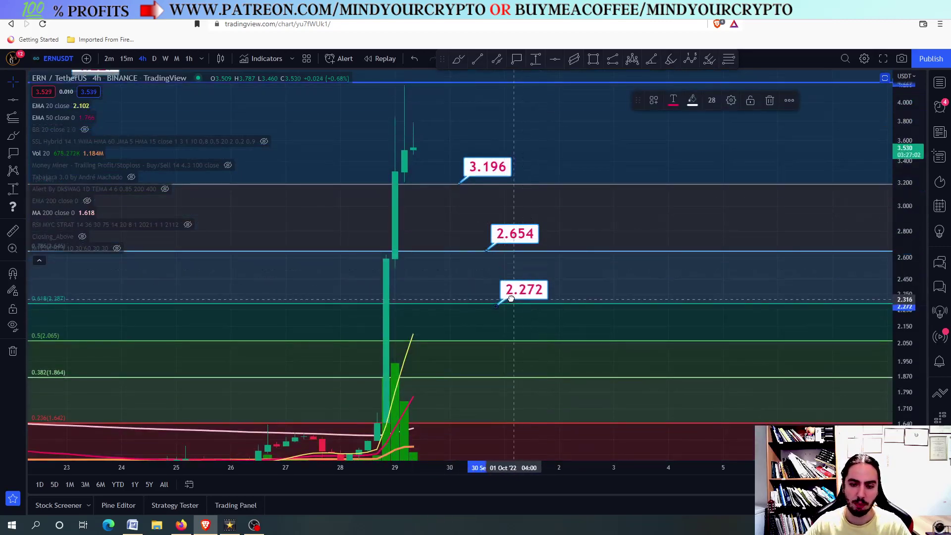
scroll(511, 299, down, 6)
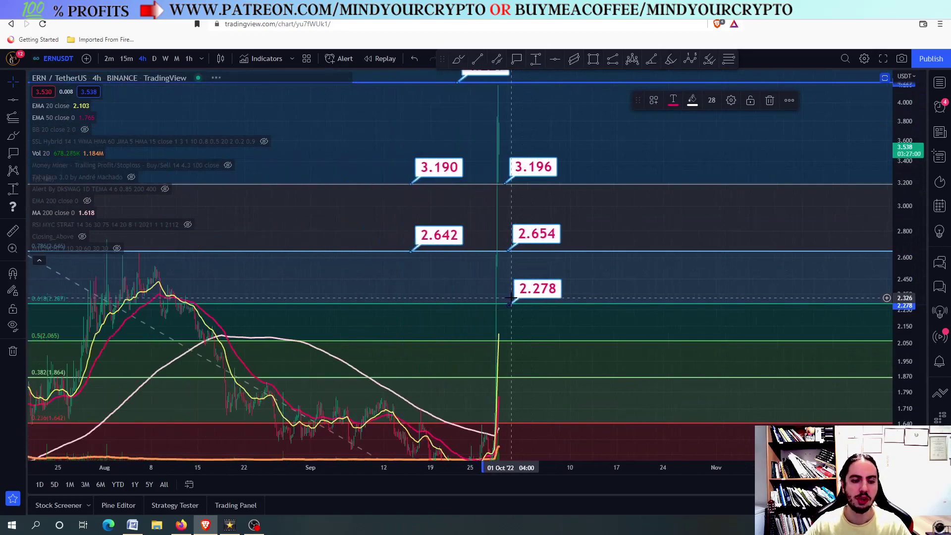
drag(549, 295, 555, 343)
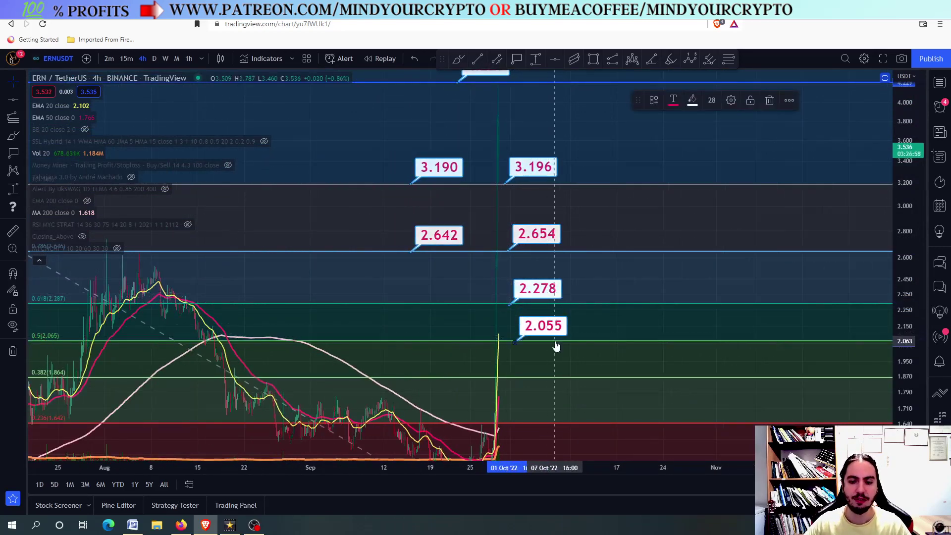
scroll(556, 345, up, 5)
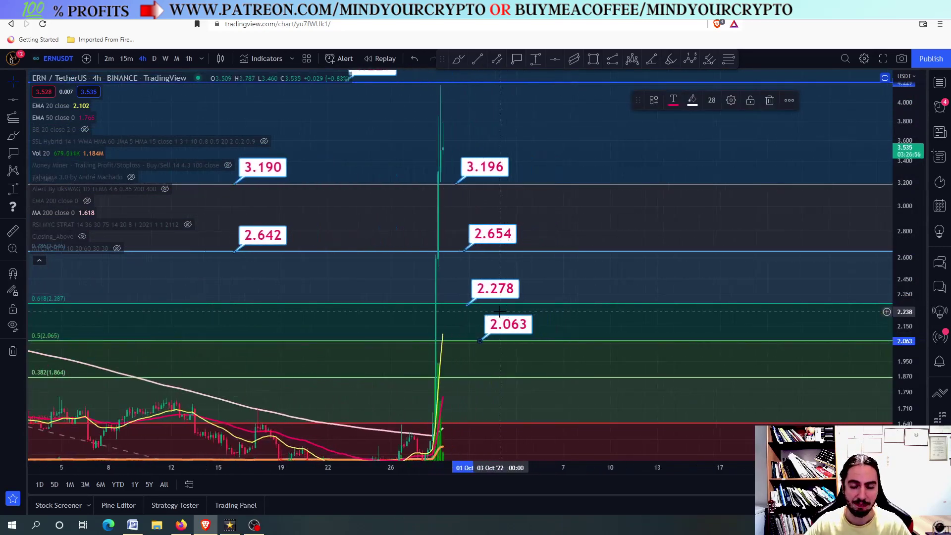
scroll(500, 312, up, 5)
- Measure the price drop from the latest candle towards the 0.5 level, and delete the 2.063 label there
click(535, 59)
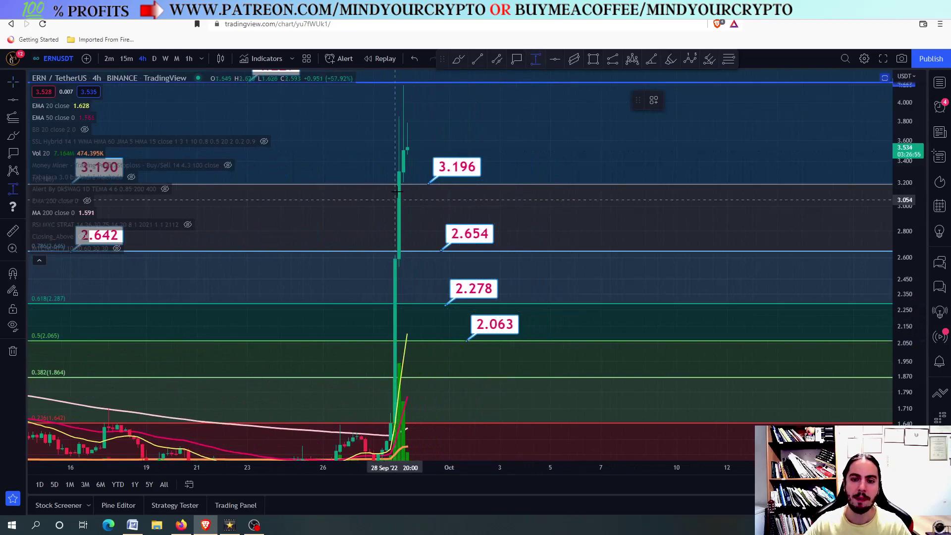
click(416, 146)
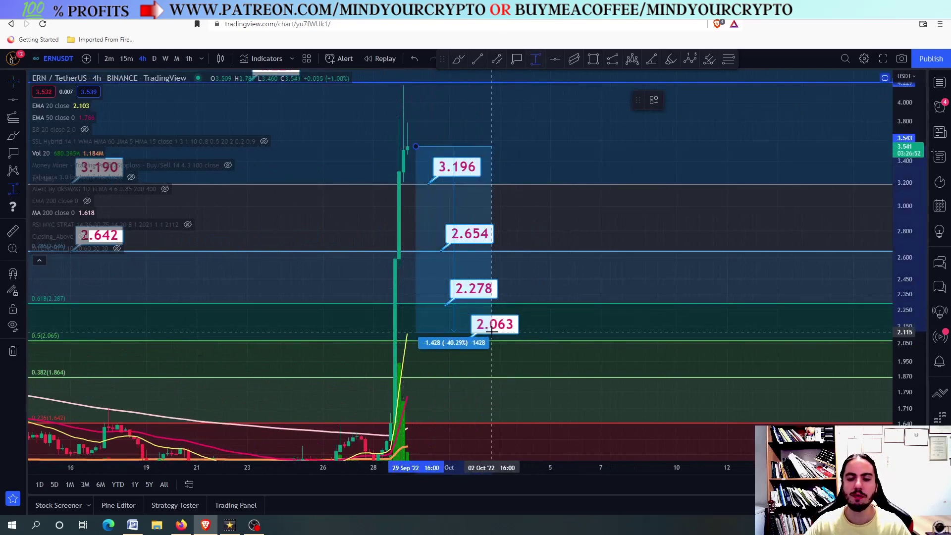
key(Escape)
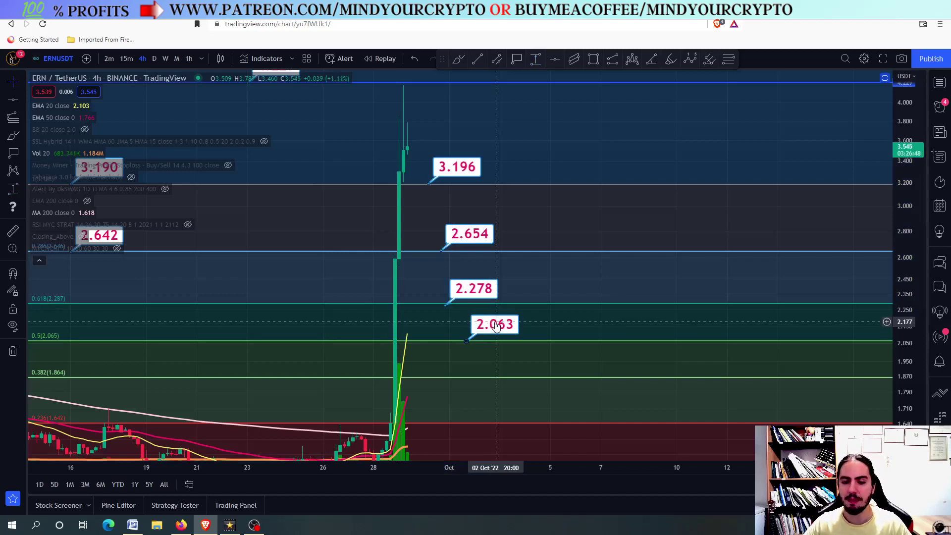
click(496, 326)
key(Delete)
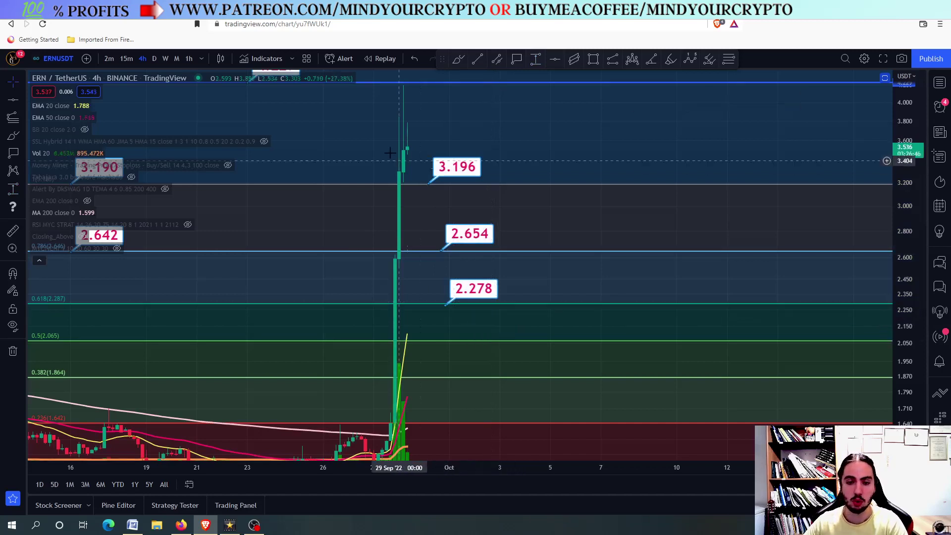
- Draw a price range measurement from the 4.229 line up to the extension level labelled 5.435
drag(494, 149, 537, 319)
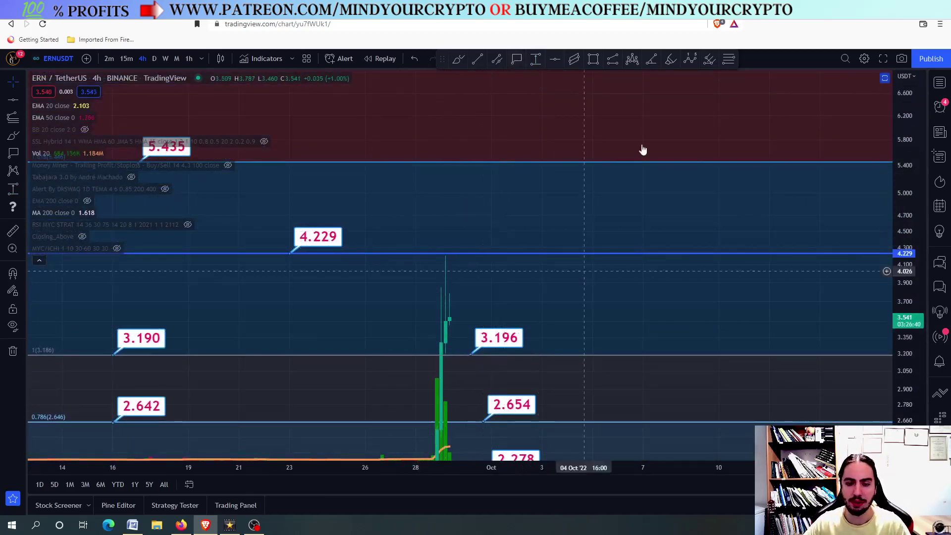
click(535, 59)
click(470, 254)
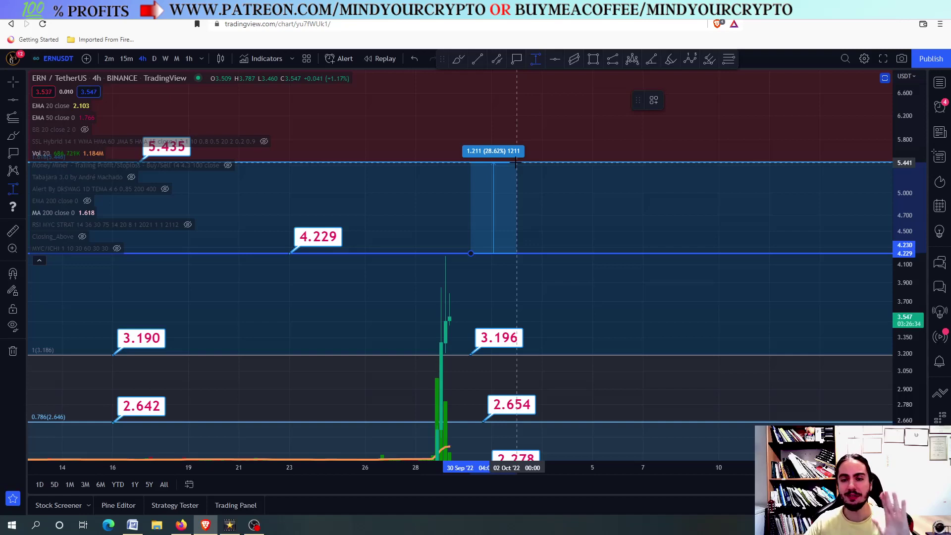
click(516, 163)
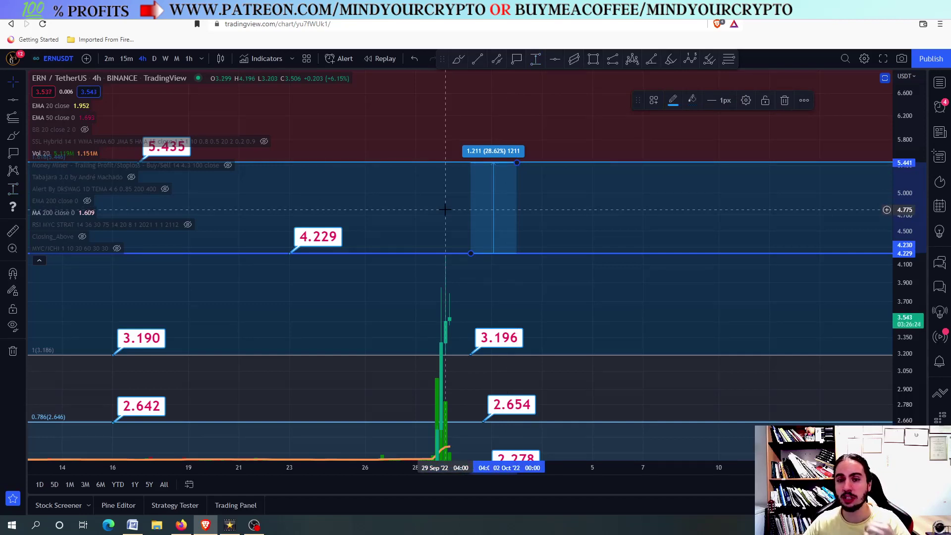
drag(417, 206, 415, 130)
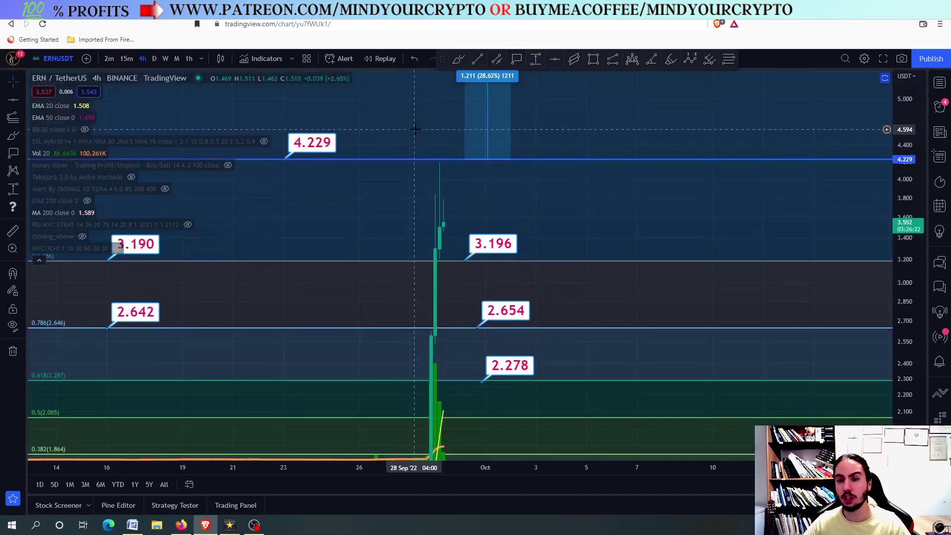